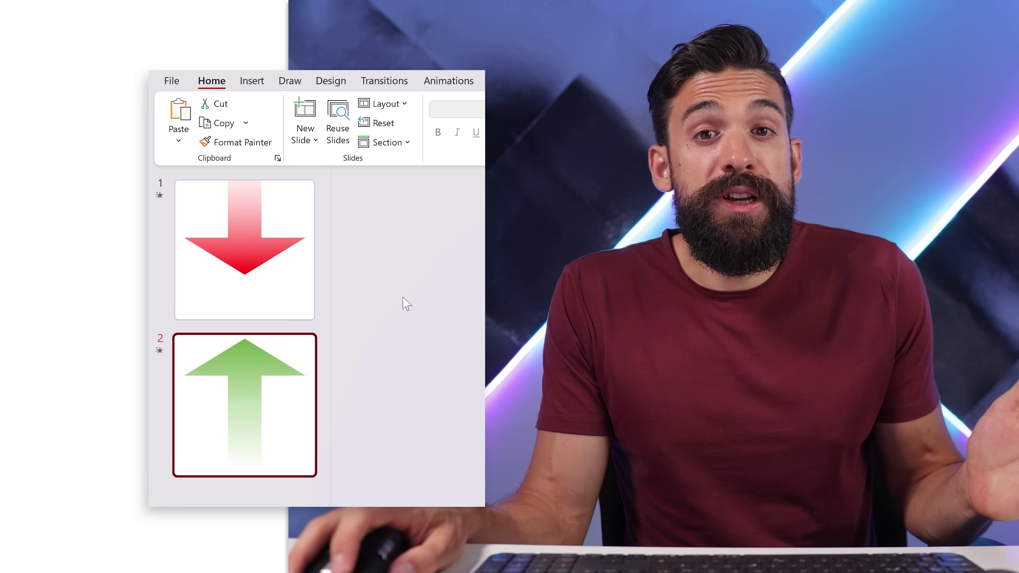
Step: Open the animated GIF export settings for the arrow presentation and select the starting slide number for editing
click(169, 85)
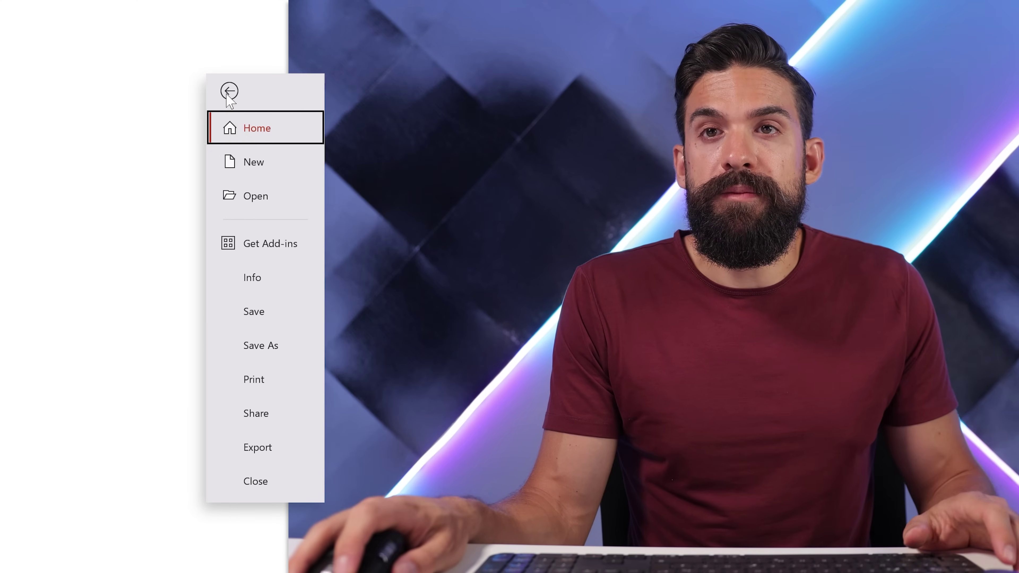
click(277, 448)
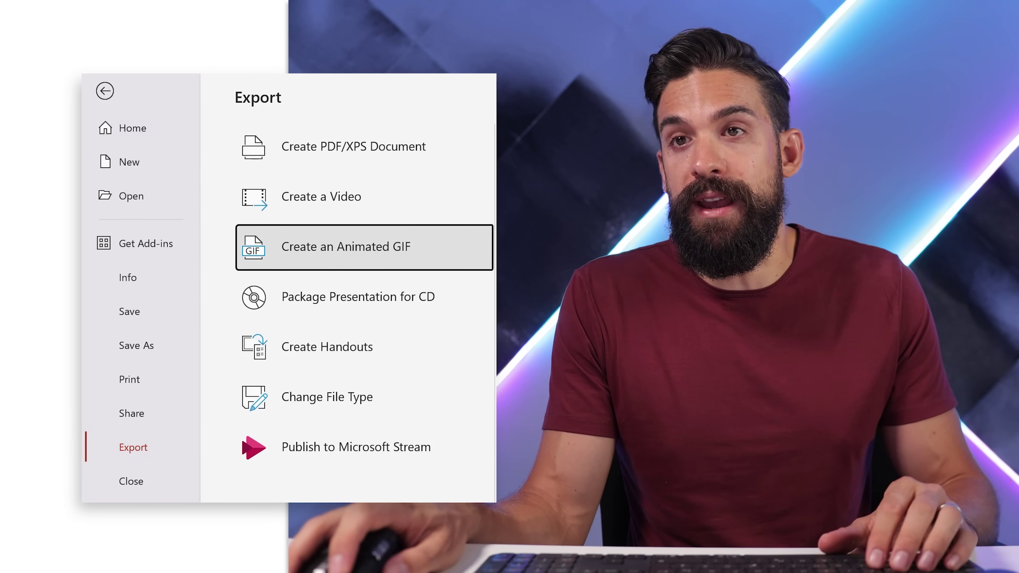
click(319, 257)
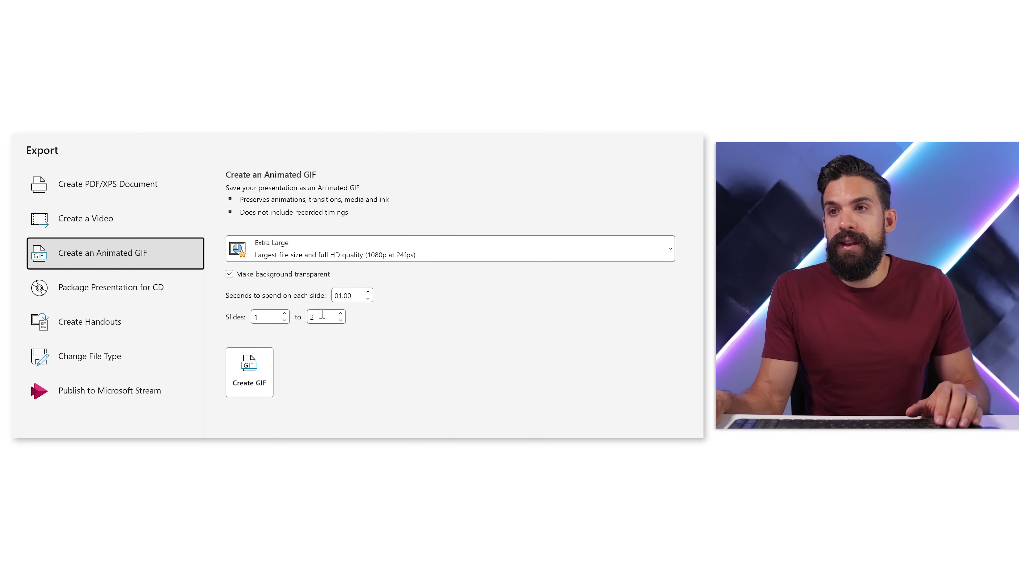
double_click(259, 316)
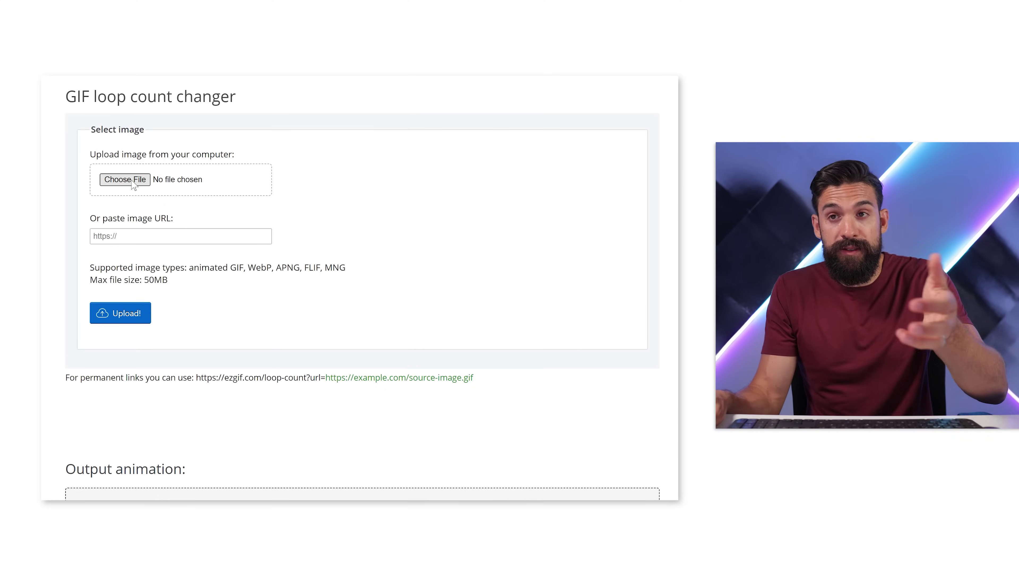
Step: Switch to ezgif's GIF loop count changer and upload arrow_down_v1.gif
click(133, 180)
double_click(309, 283)
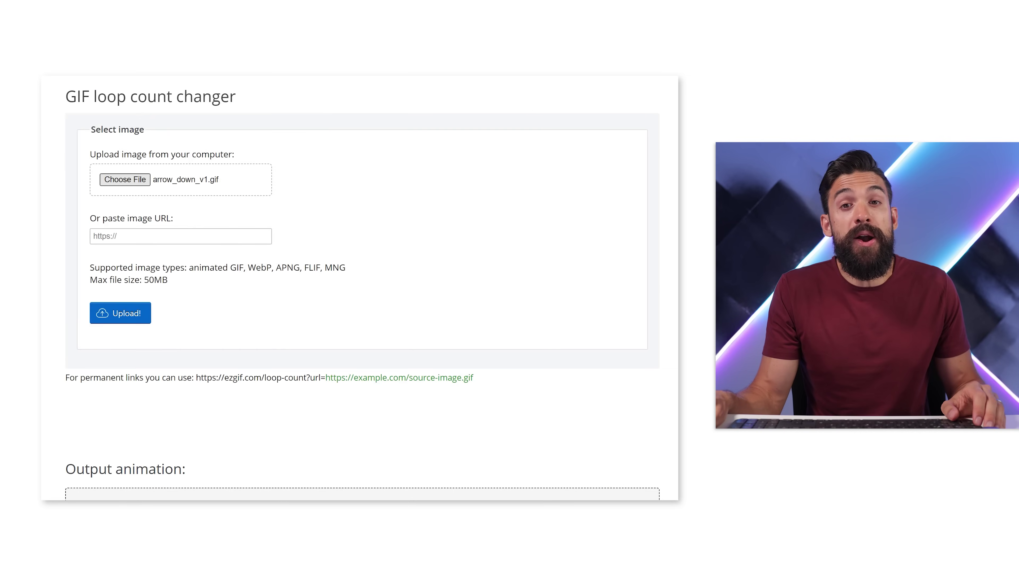
click(140, 315)
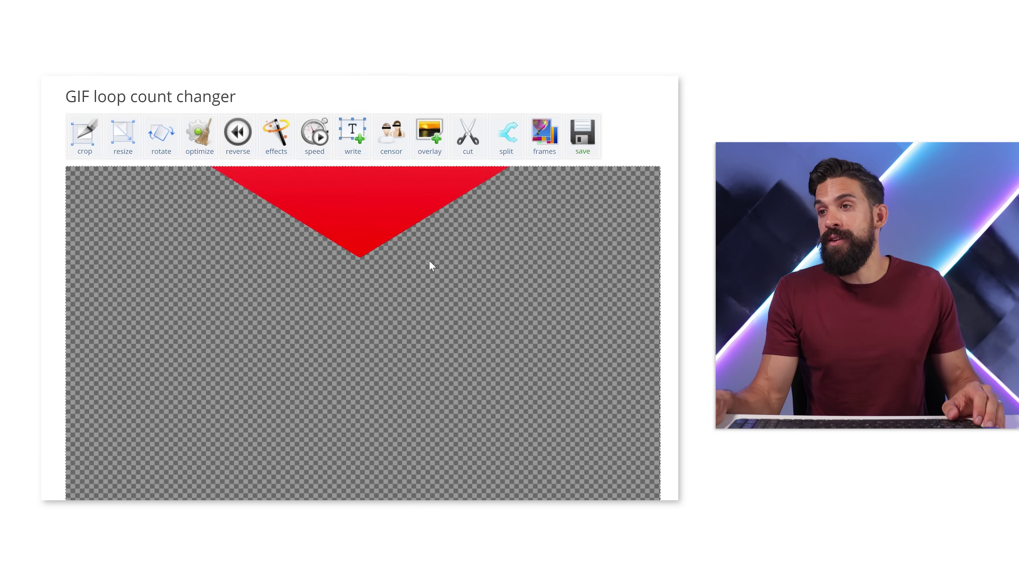
Step: Set the uploaded GIF's loop count to 1 and apply the change
scroll(353, 369, down, 3)
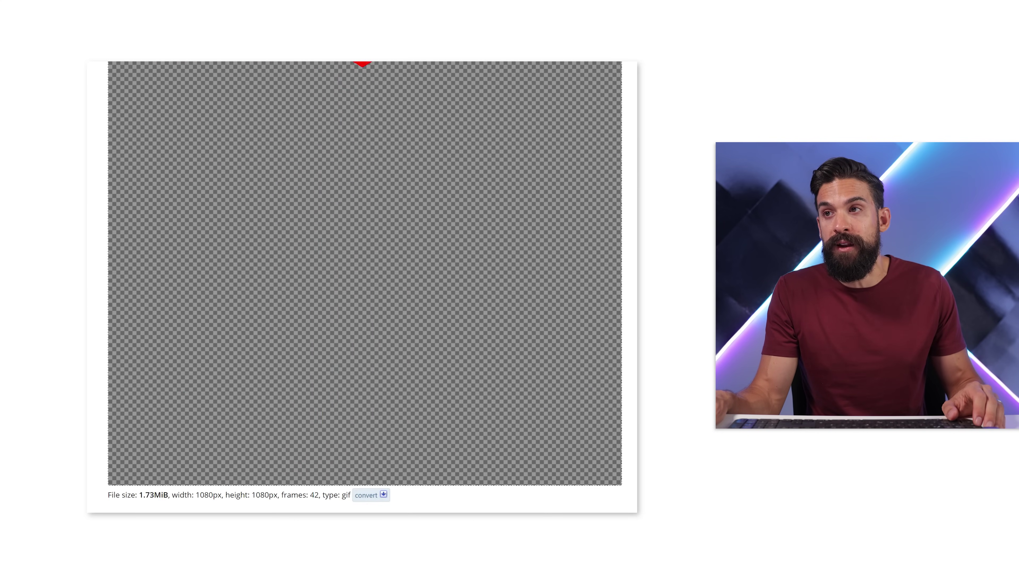
scroll(476, 290, down, 6)
double_click(188, 238)
text(1)
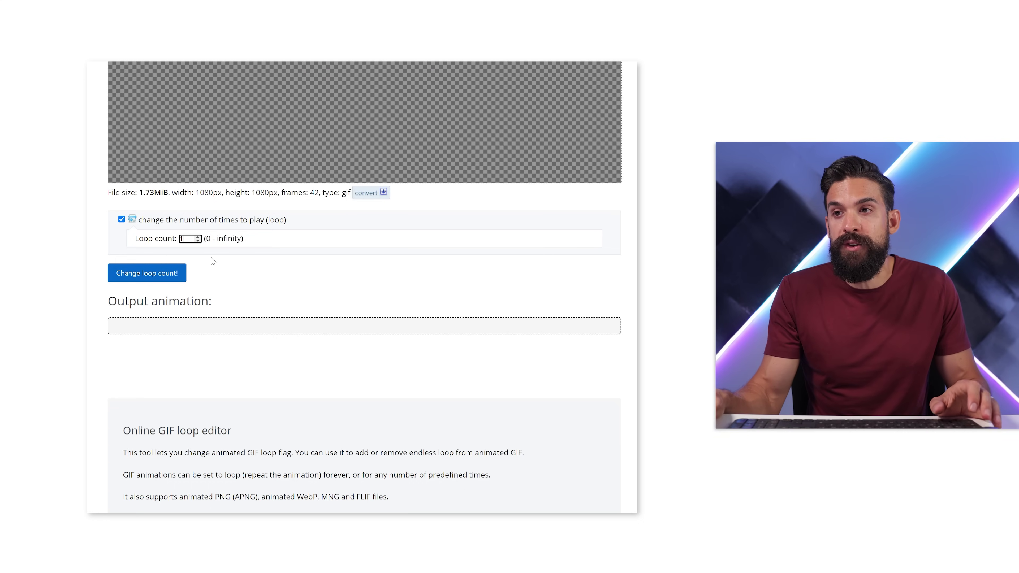
click(173, 273)
Step: Send the output animation to the GIF optimizer and optimize it with the Lossy GIF method at compression level 35
scroll(173, 273, down, 6)
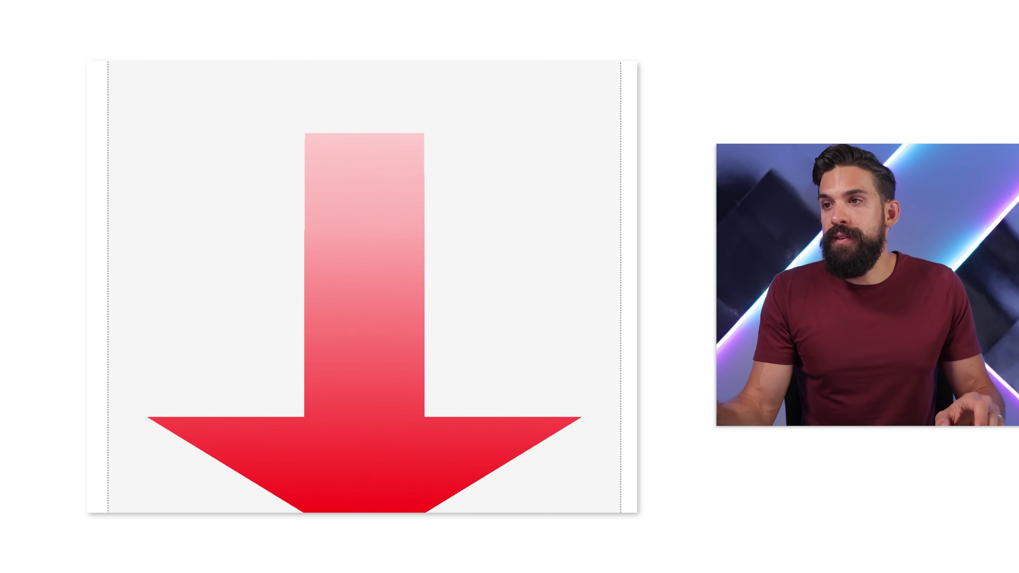
scroll(365, 287, down, 3)
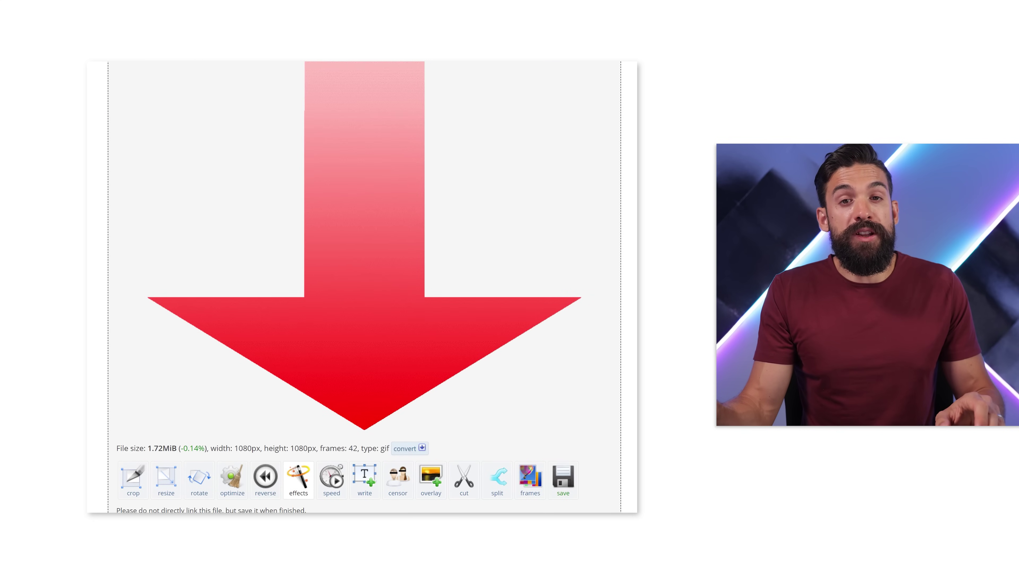
scroll(364, 287, down, 2)
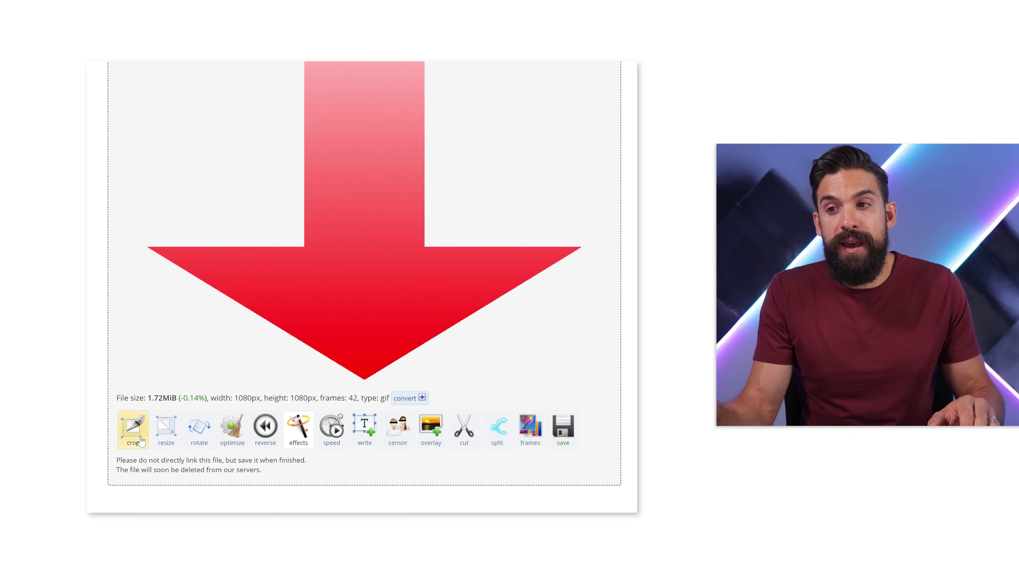
click(240, 437)
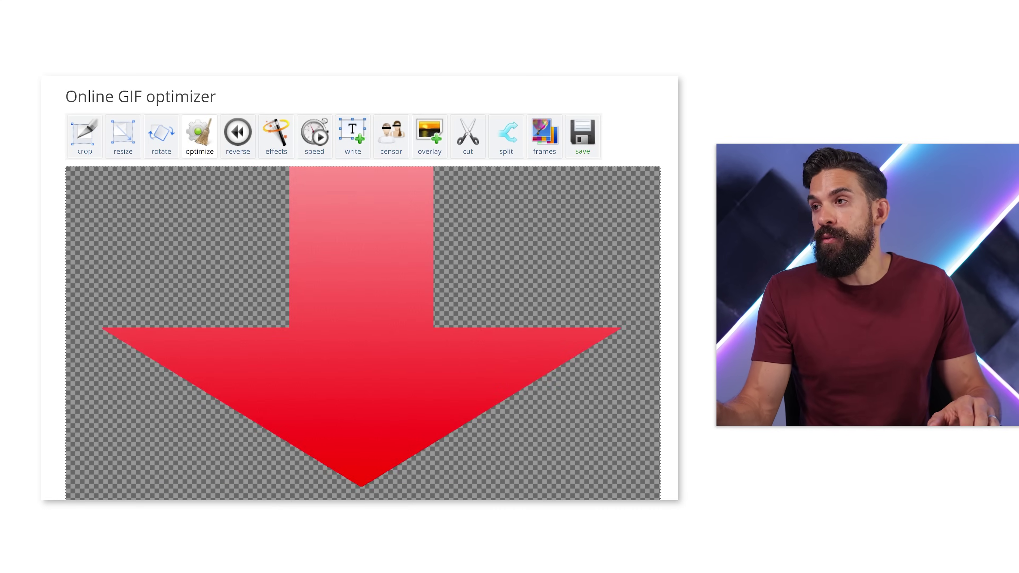
scroll(363, 289, down, 3)
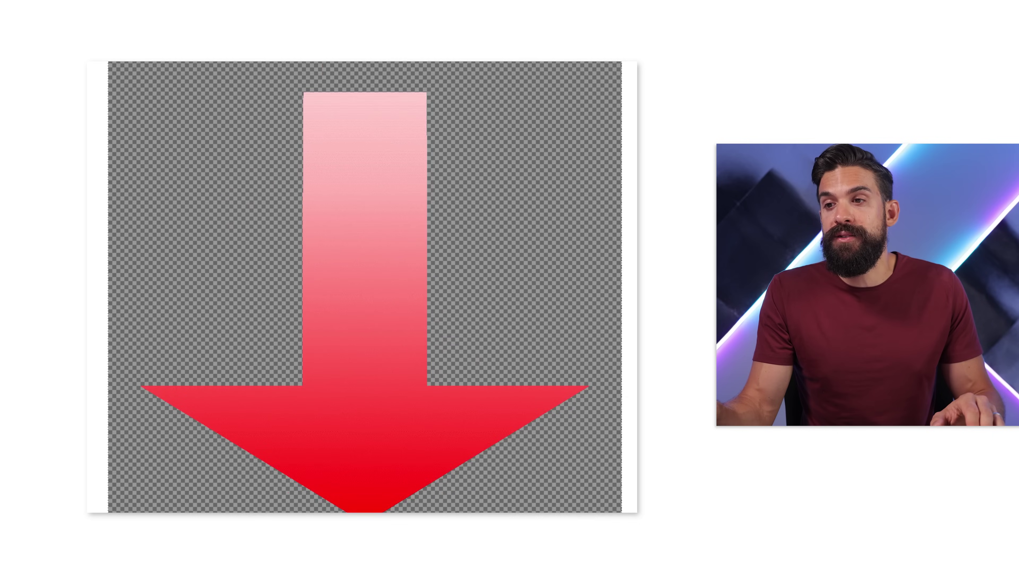
scroll(364, 288, down, 5)
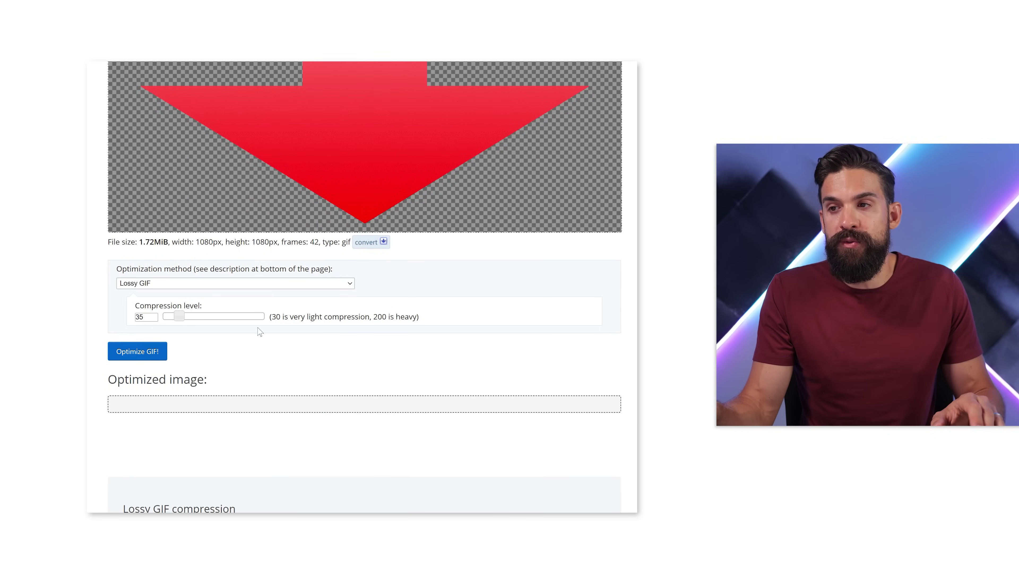
click(155, 359)
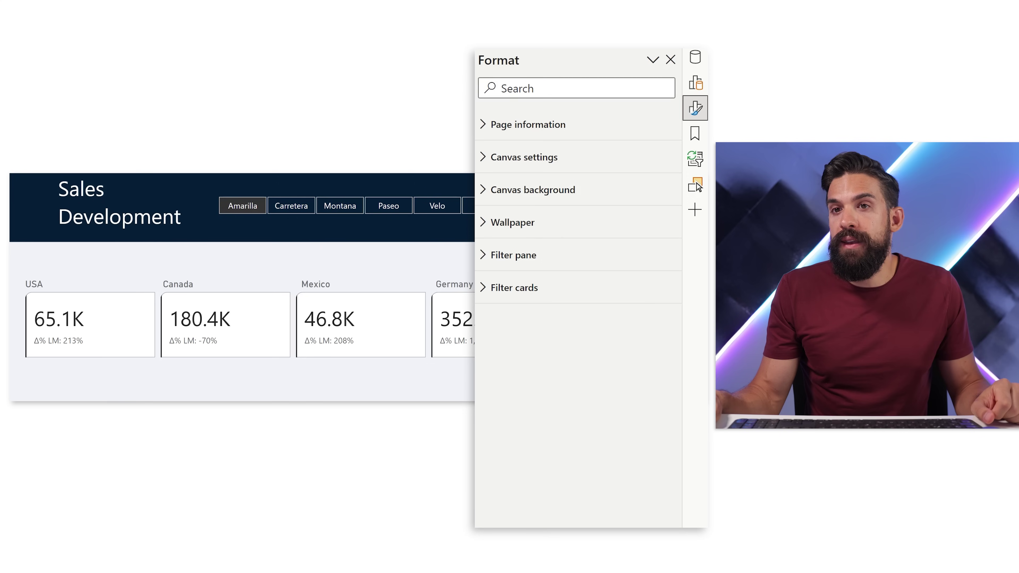
Step: Switch to the Power BI report, enable the image for all cards in the country sales card visual, and expand its settings
click(263, 337)
click(539, 320)
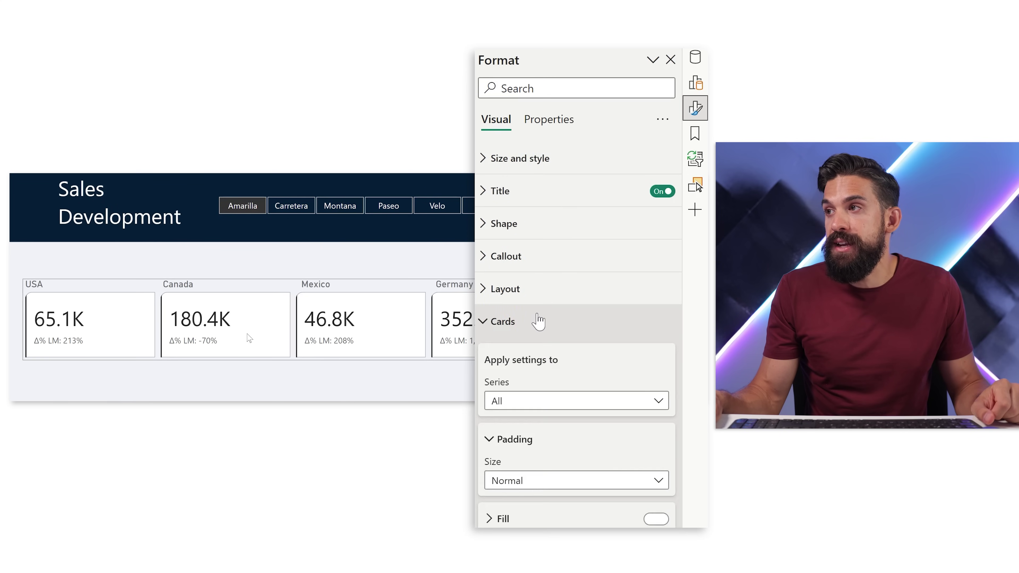
click(539, 320)
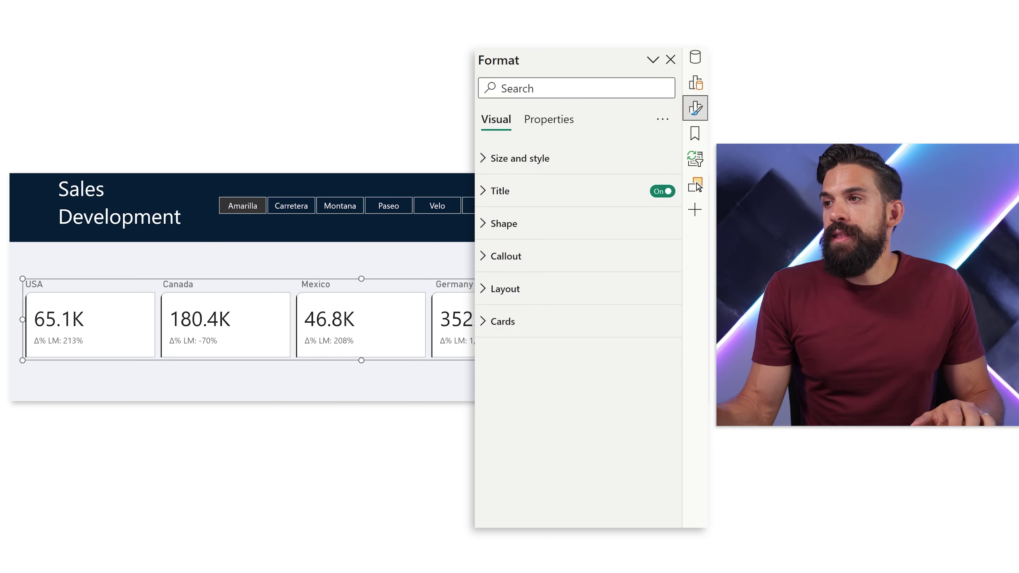
click(484, 324)
scroll(633, 355, down, 5)
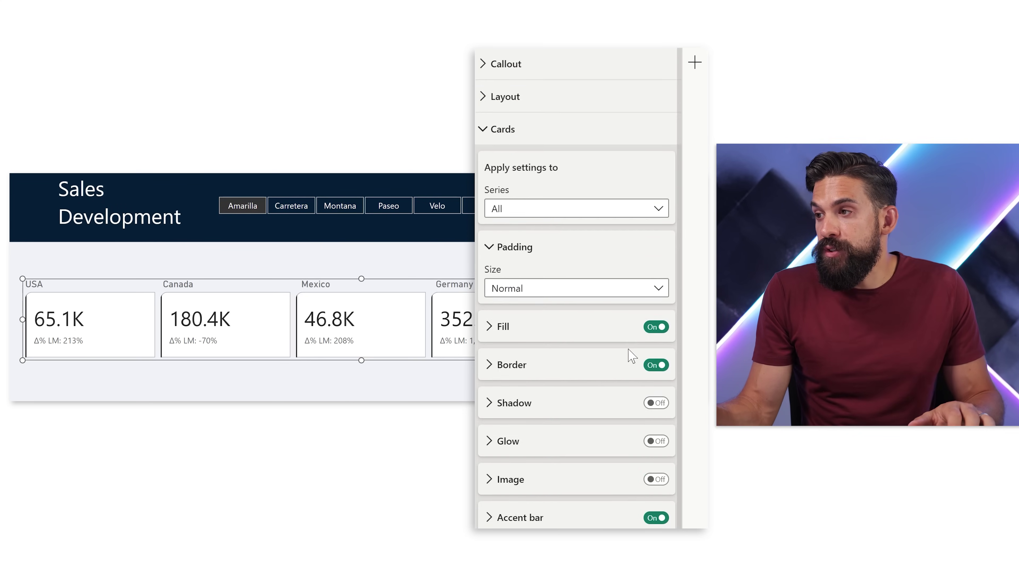
click(662, 443)
click(541, 448)
scroll(544, 362, down, 5)
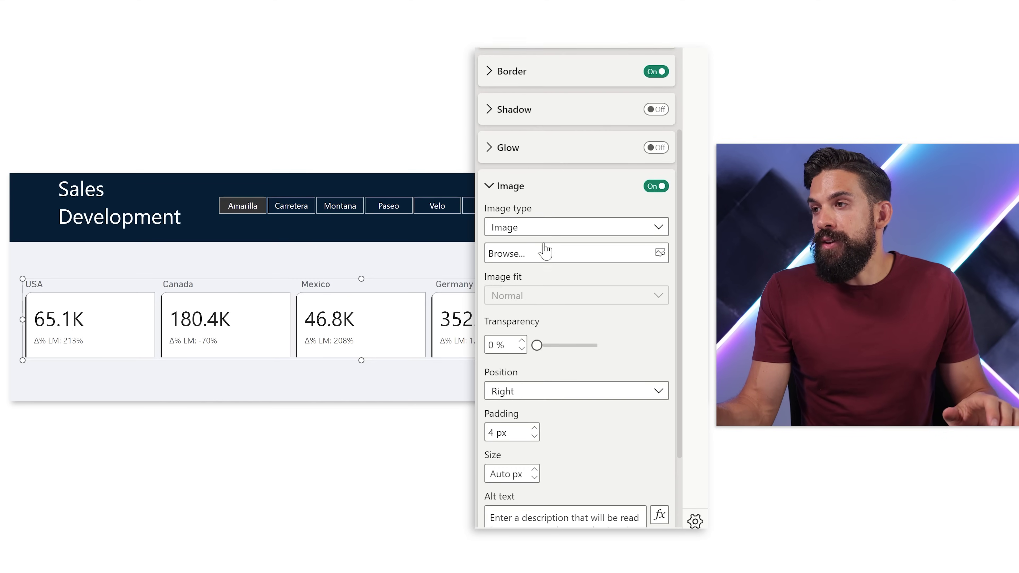
Step: Use arrow_down_v1_1xloop.gif as the cards' image with image type Image, and set the image fit to Fit
click(549, 223)
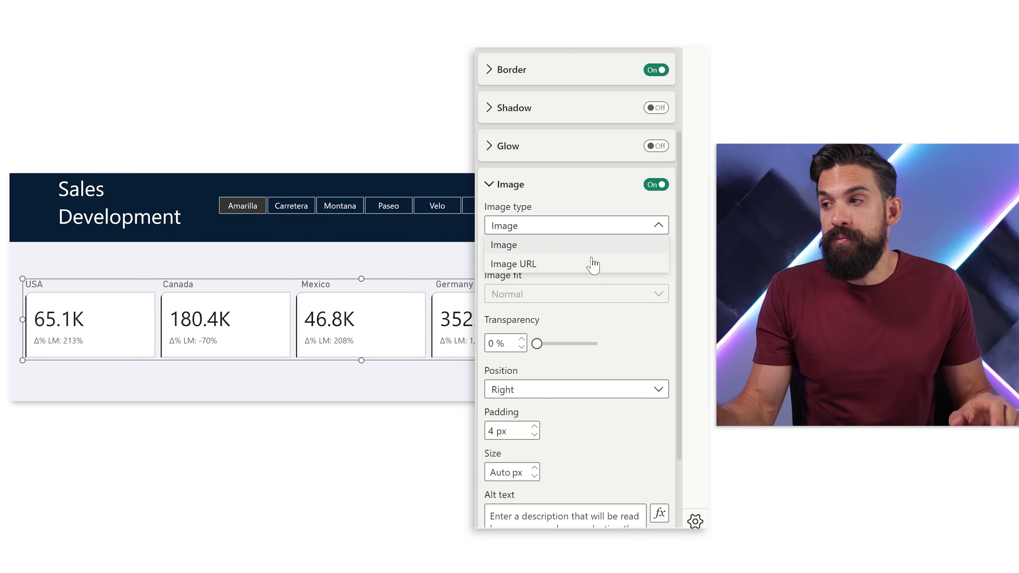
click(538, 245)
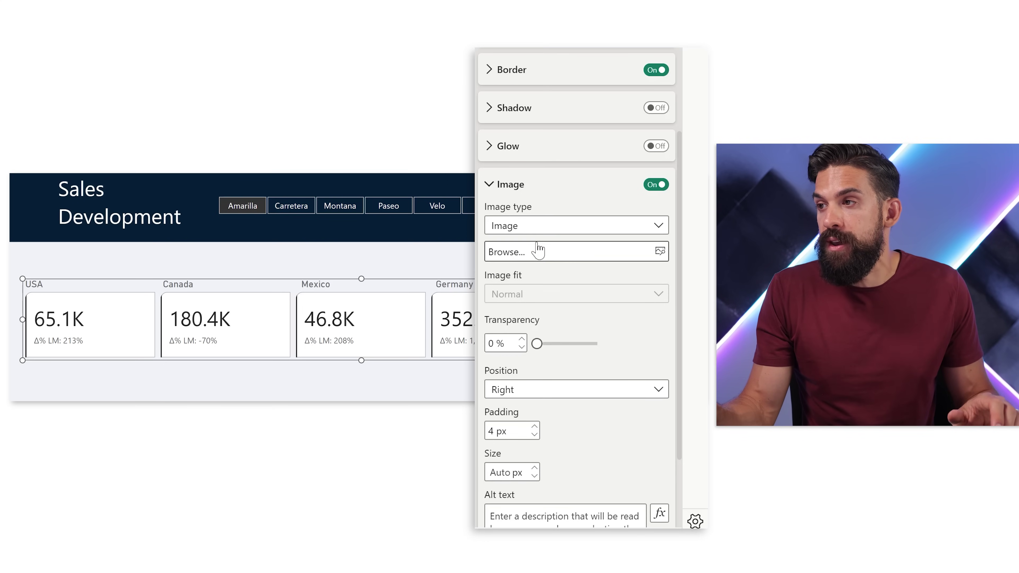
click(552, 260)
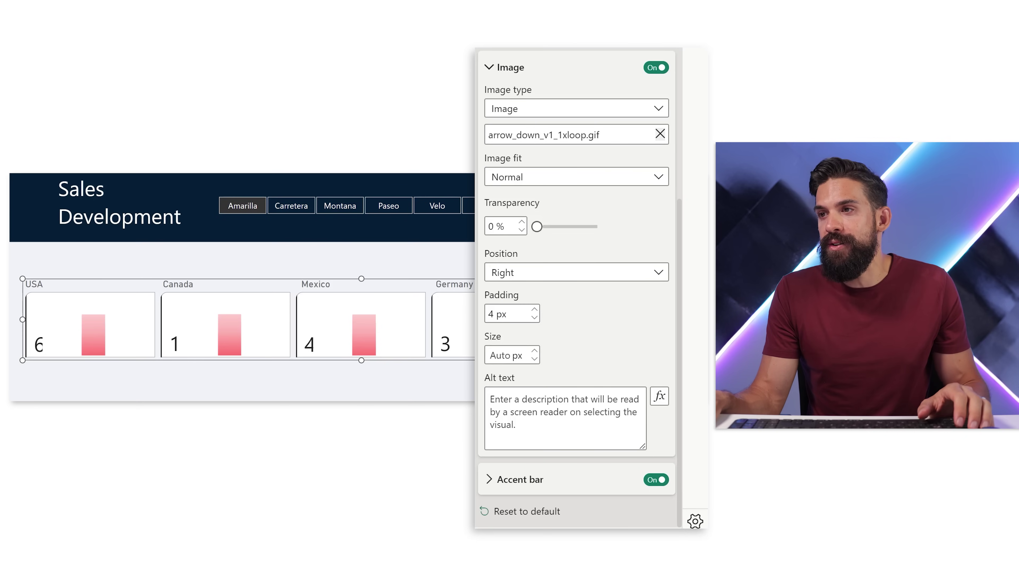
click(537, 176)
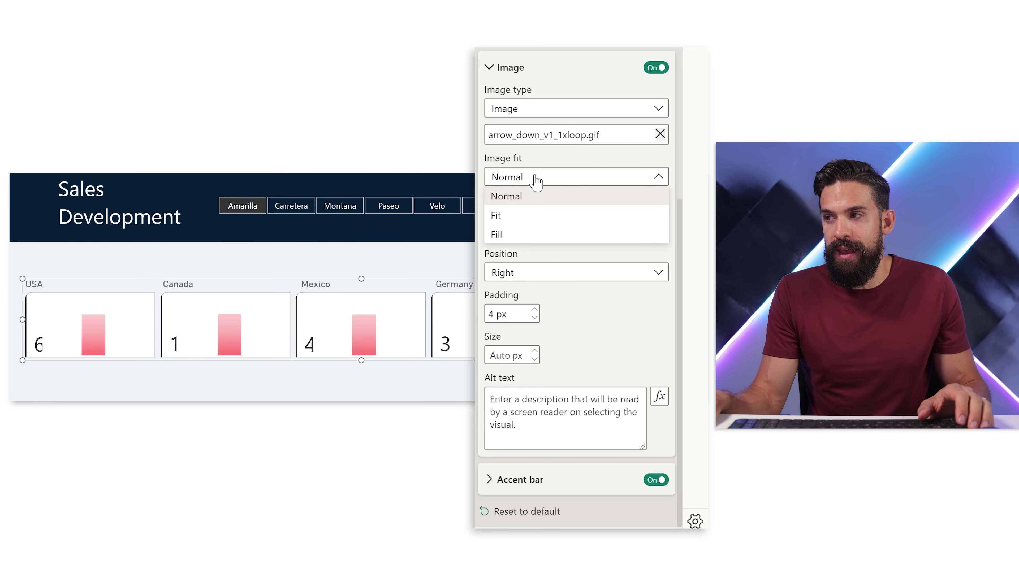
click(537, 216)
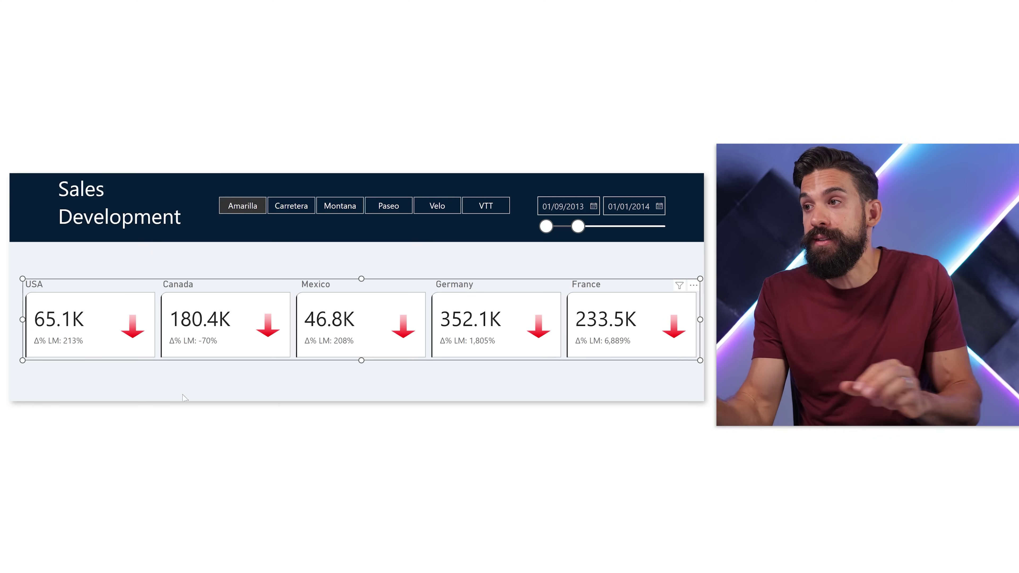
Step: Switch to the Postimages hosting site and upload arrow_down_v1_1xloop.gif without resizing and with no expiration
click(515, 108)
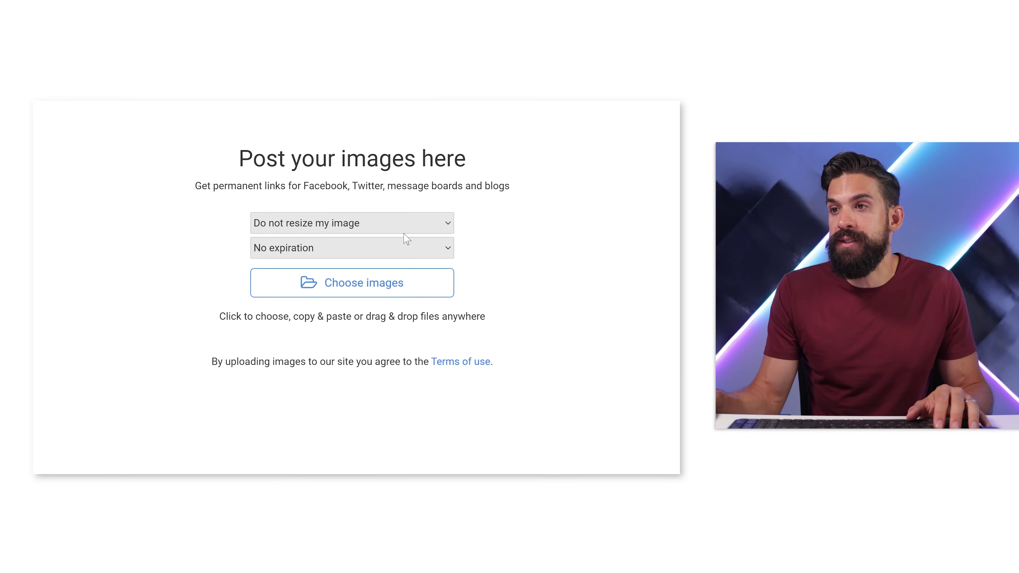
click(391, 290)
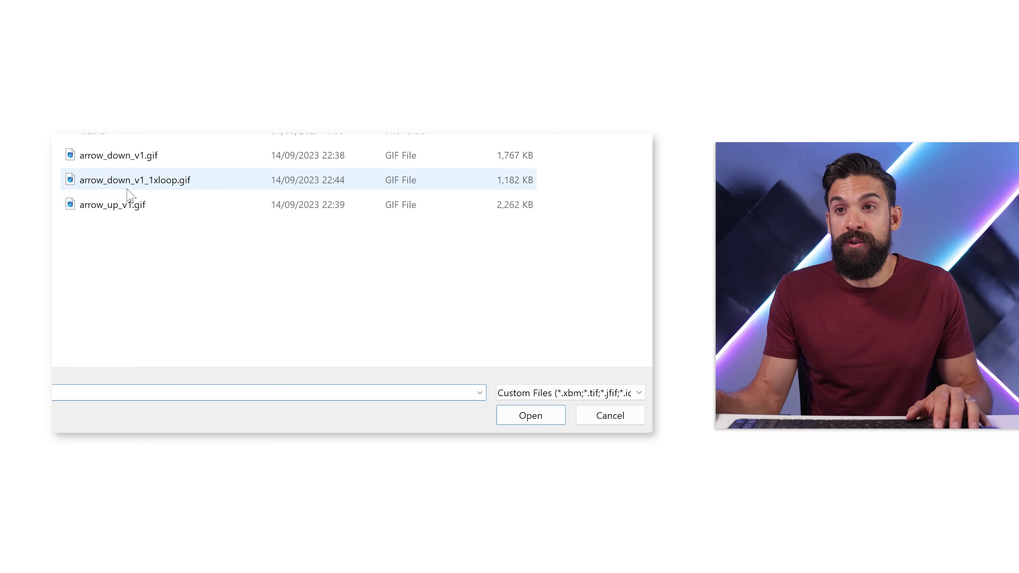
double_click(146, 185)
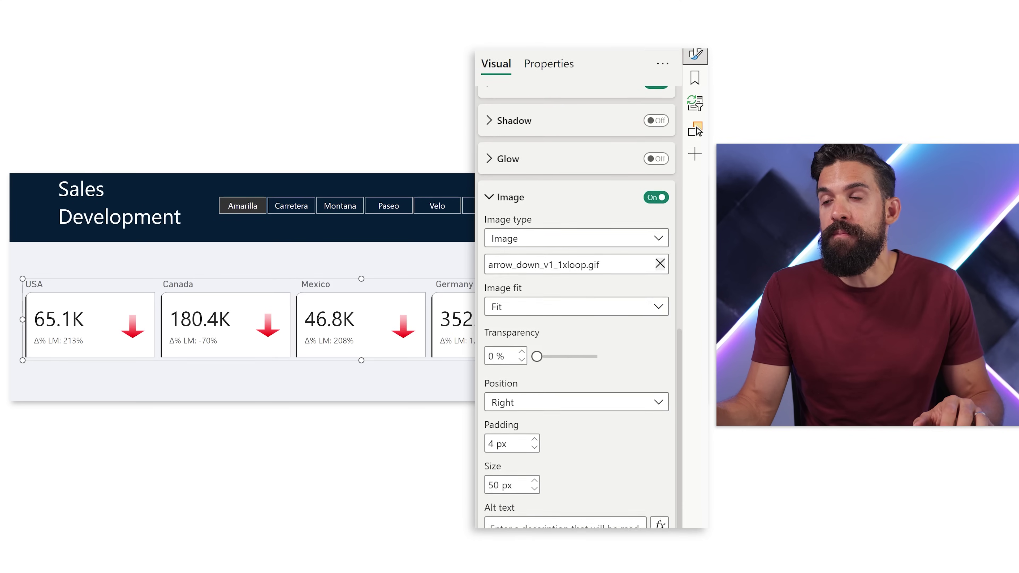
scroll(598, 264, up, 2)
click(696, 58)
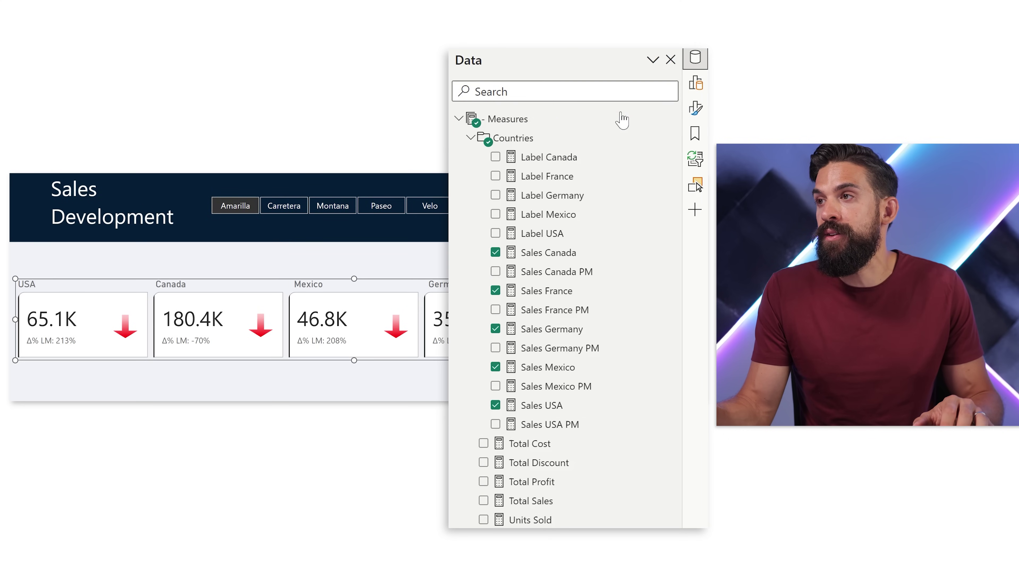
click(671, 120)
click(541, 146)
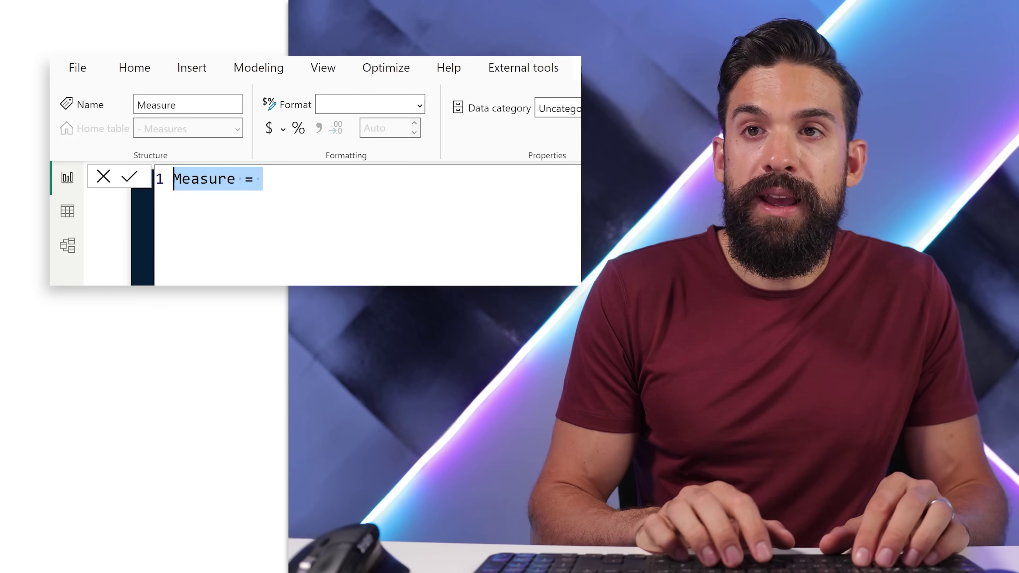
text(ImgAr)
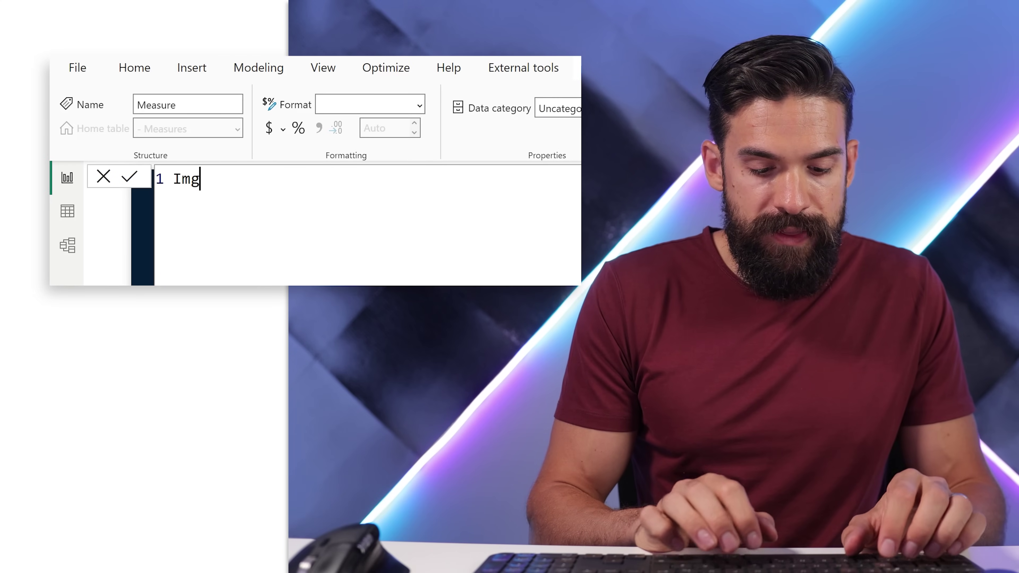
text(rowDown = )
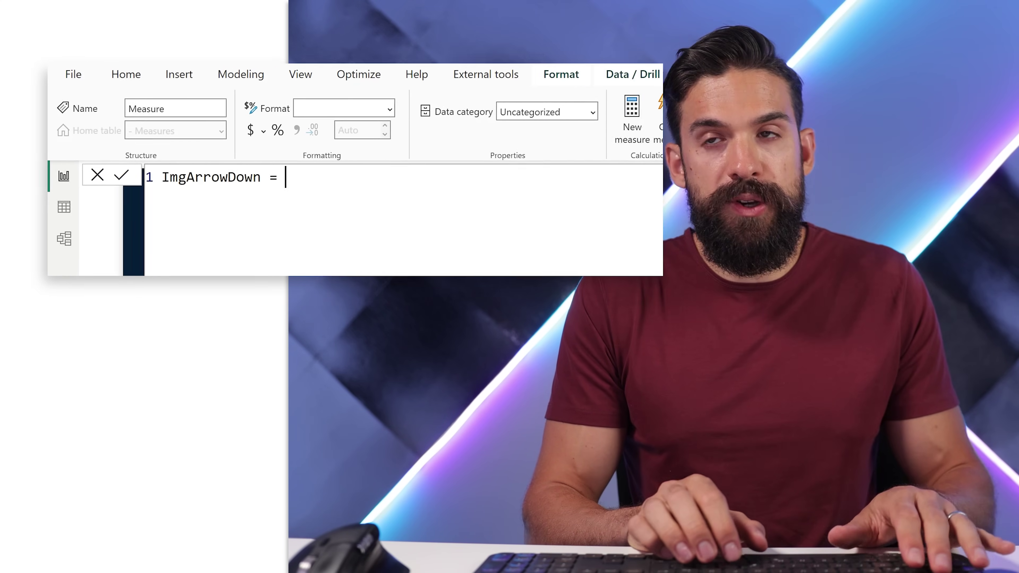
text(")
text(")
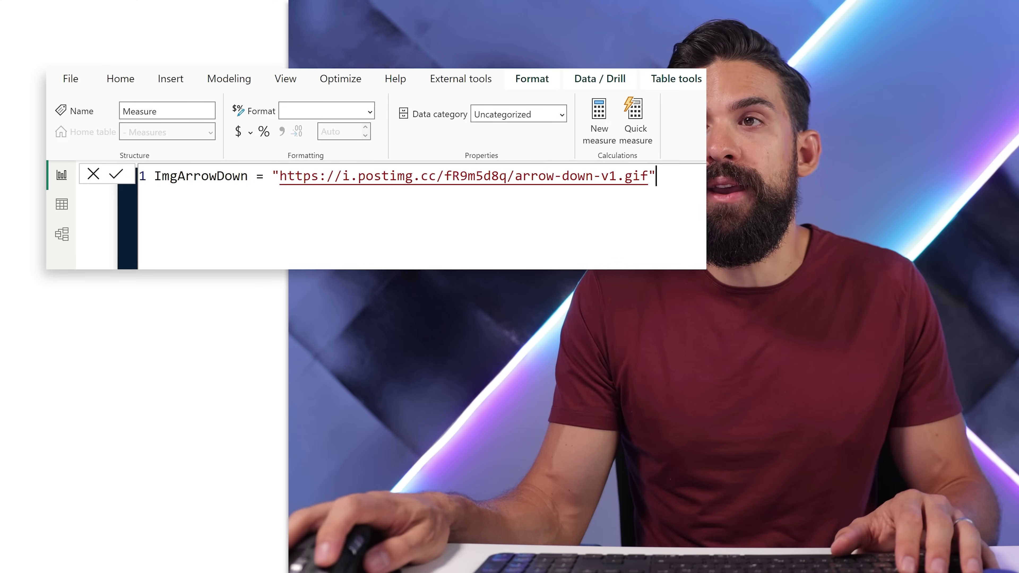
Step: Create a measure named GIF USA with an IF function that tests whether [Sales USA] > [Sales USA PM]
key(shift+Home)
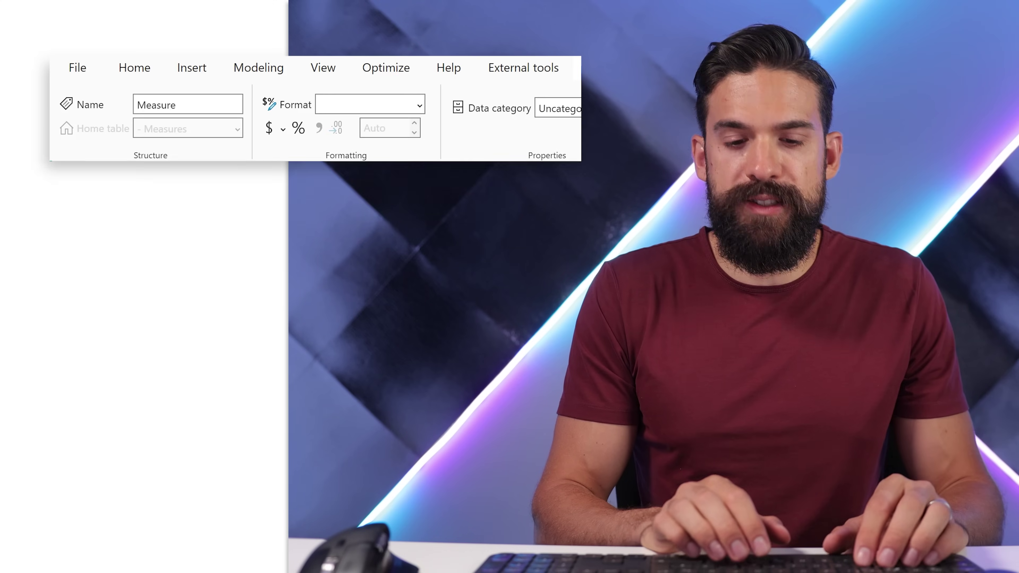
text(GIF)
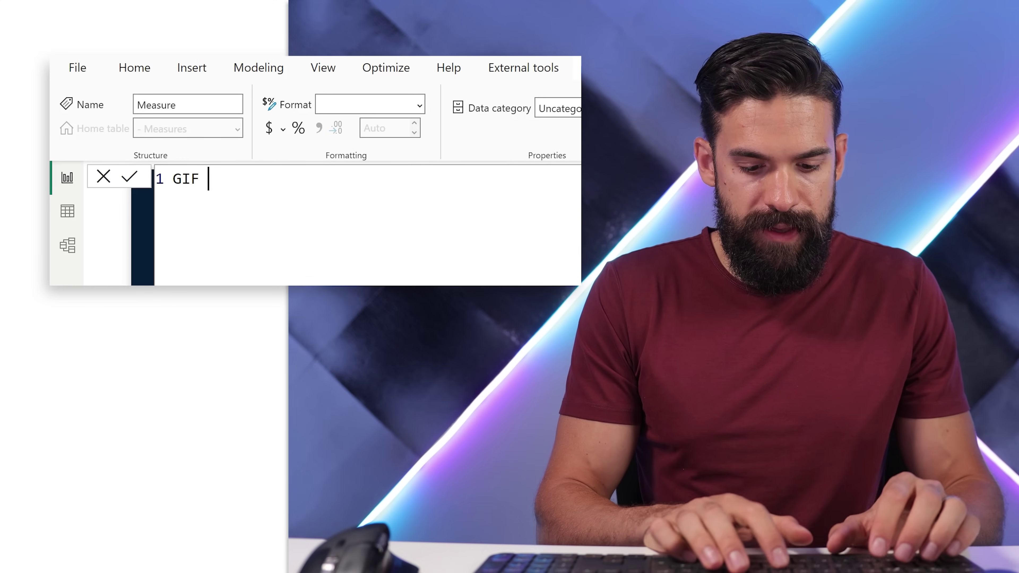
text( USA = IF()
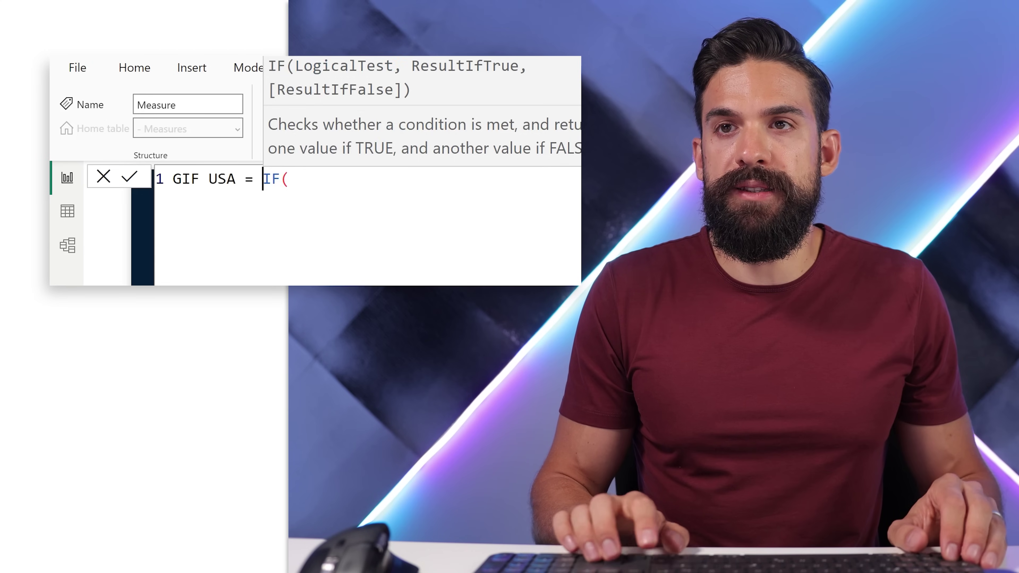
key(shift+Return)
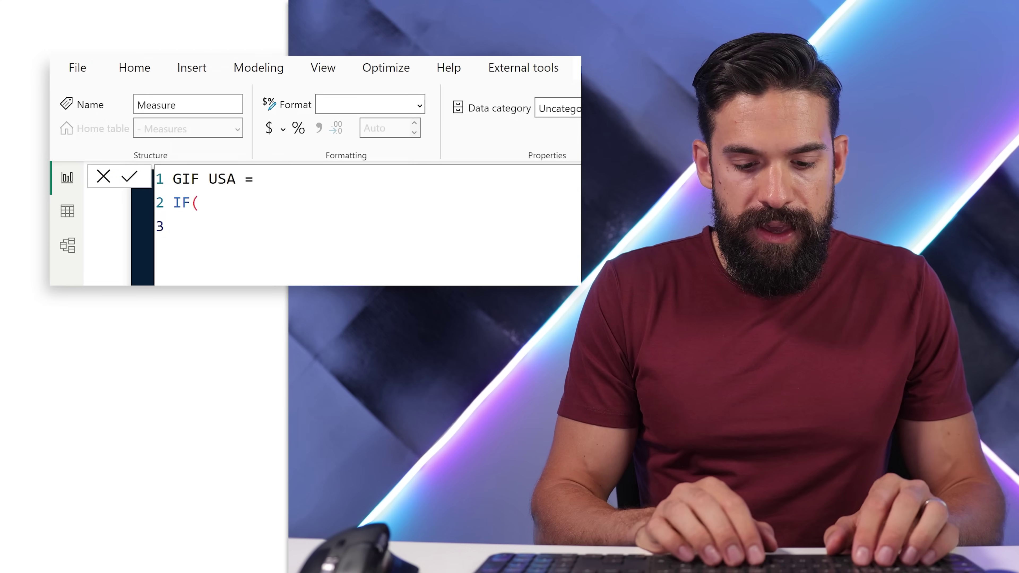
text(usa)
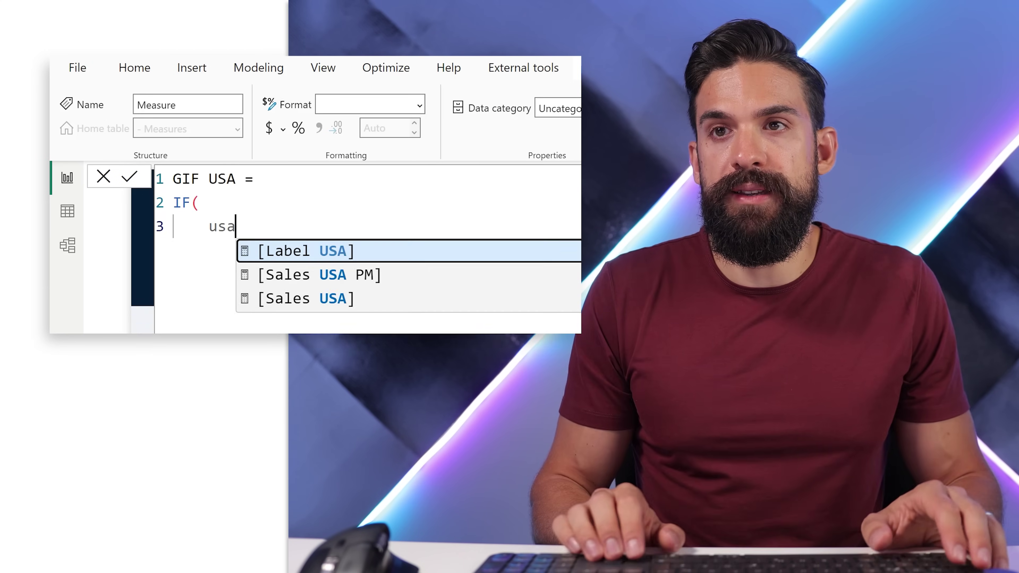
key(Down)
key(Down)
key(Tab)
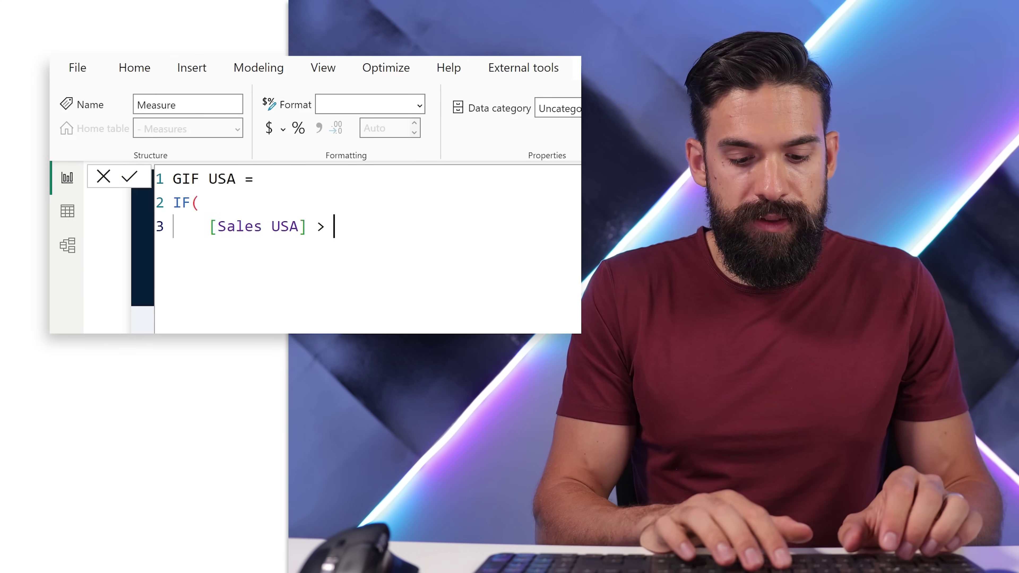
text(> usa)
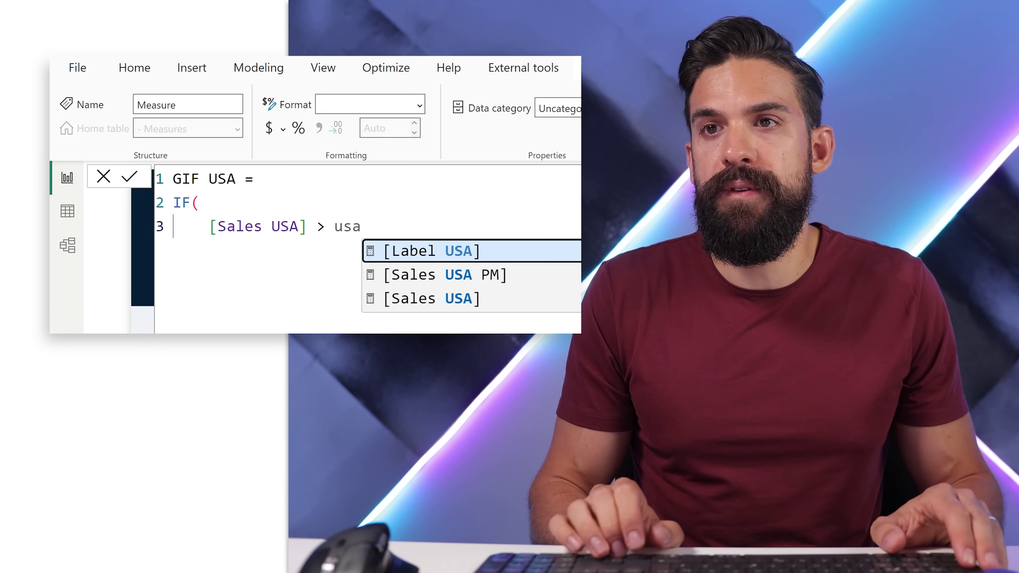
key(Down)
key(Tab)
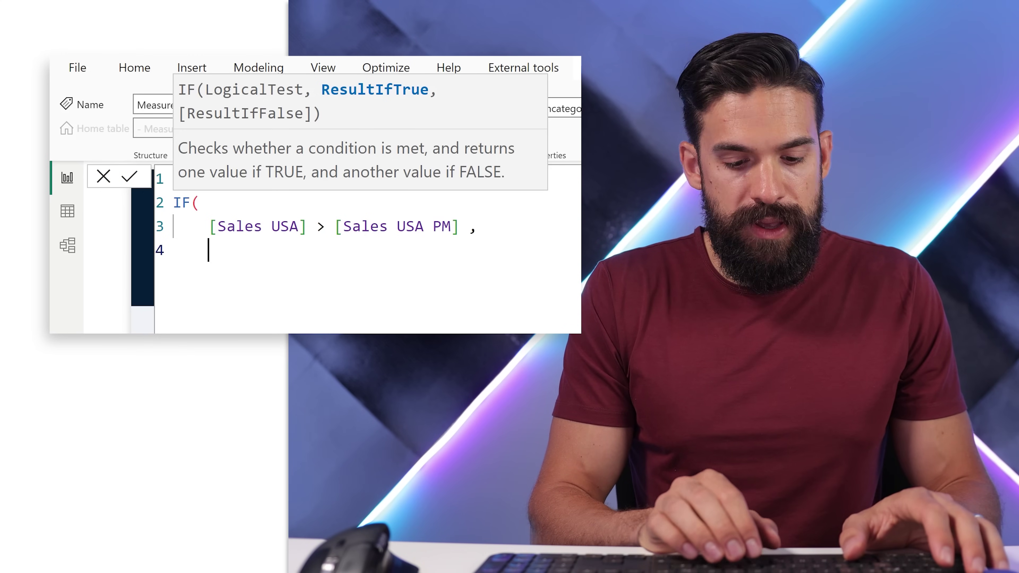
Step: Make the GIF USA measure return [imgArrowUp] if true and [imgArrowDown] if false, and commit it
text([)
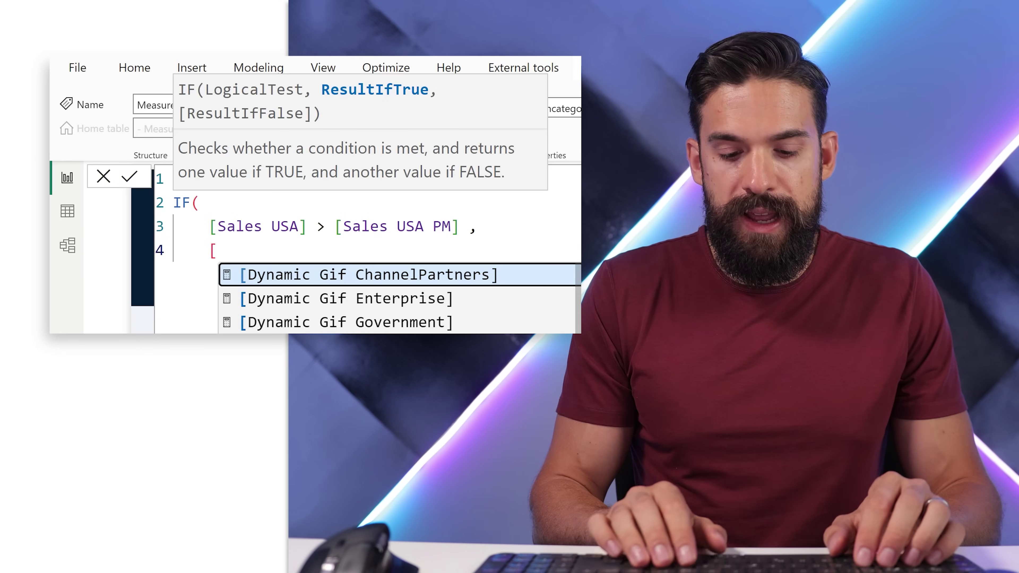
text(arr)
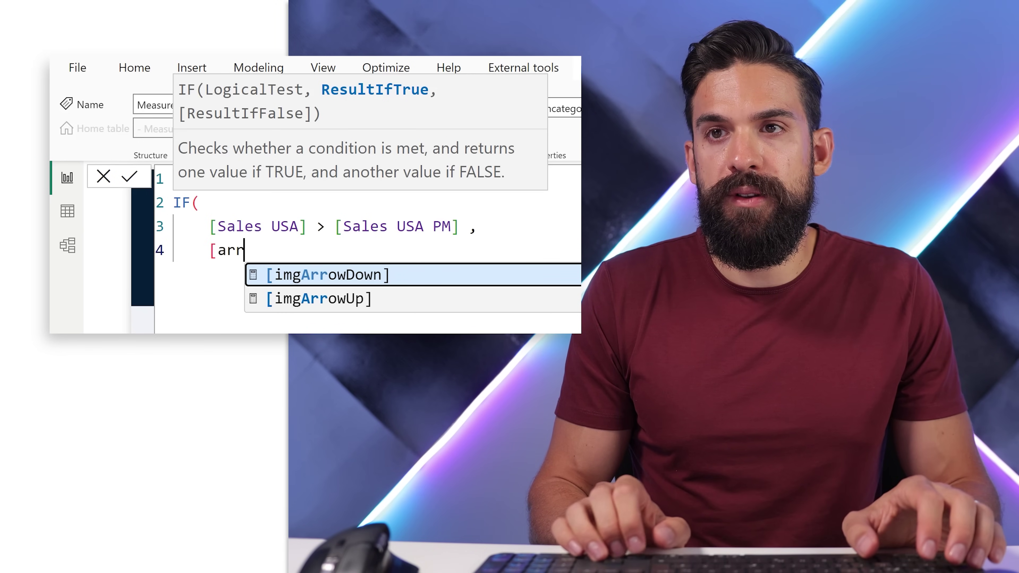
key(Down)
key(Tab)
text(,)
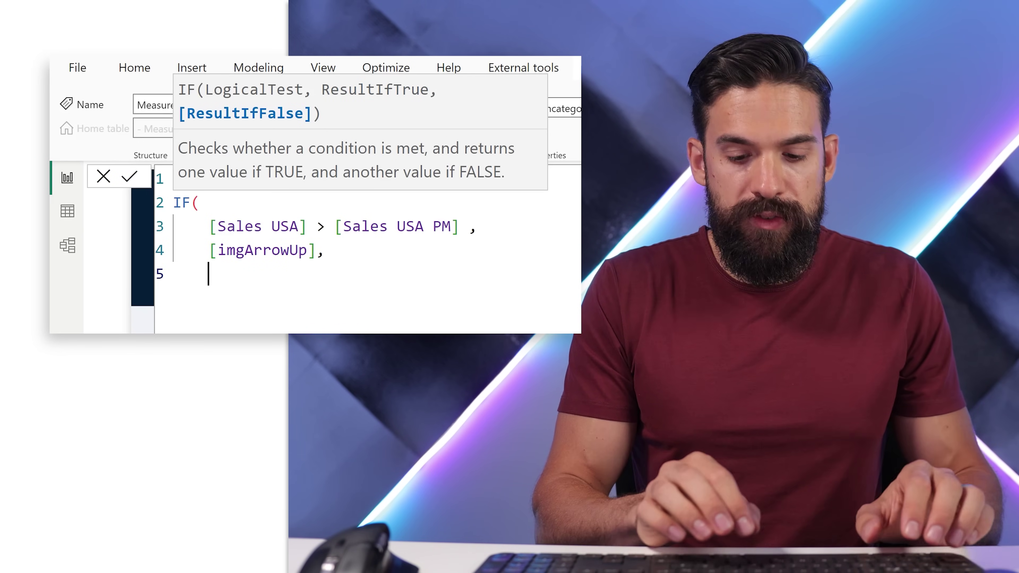
text([arr)
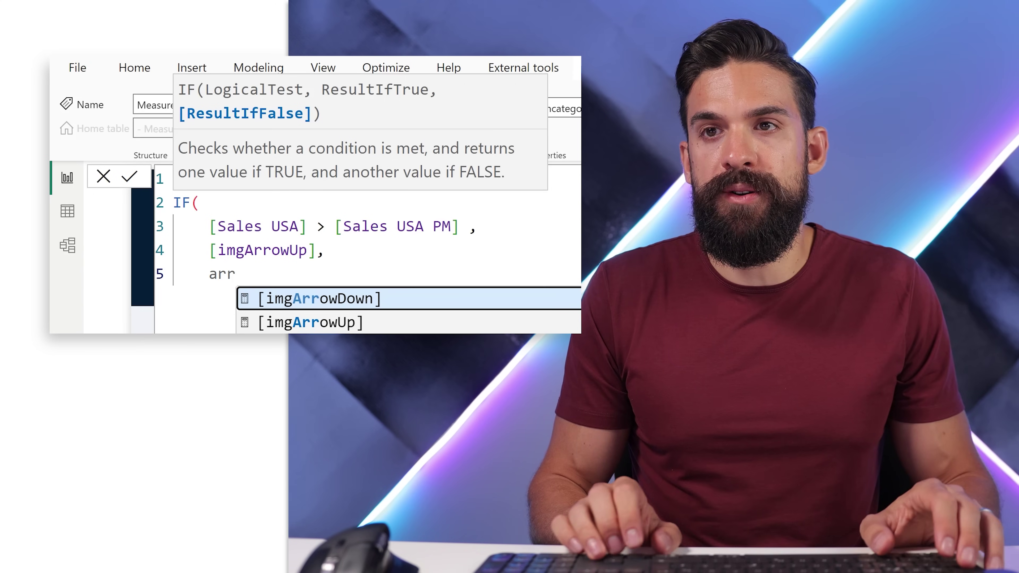
key(Tab)
key(Return)
text())
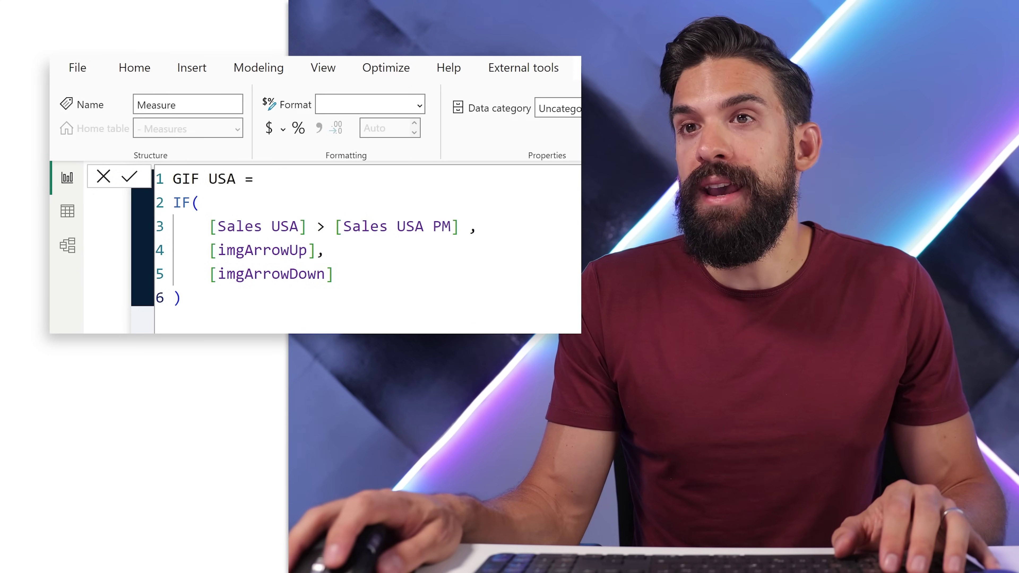
key(Return)
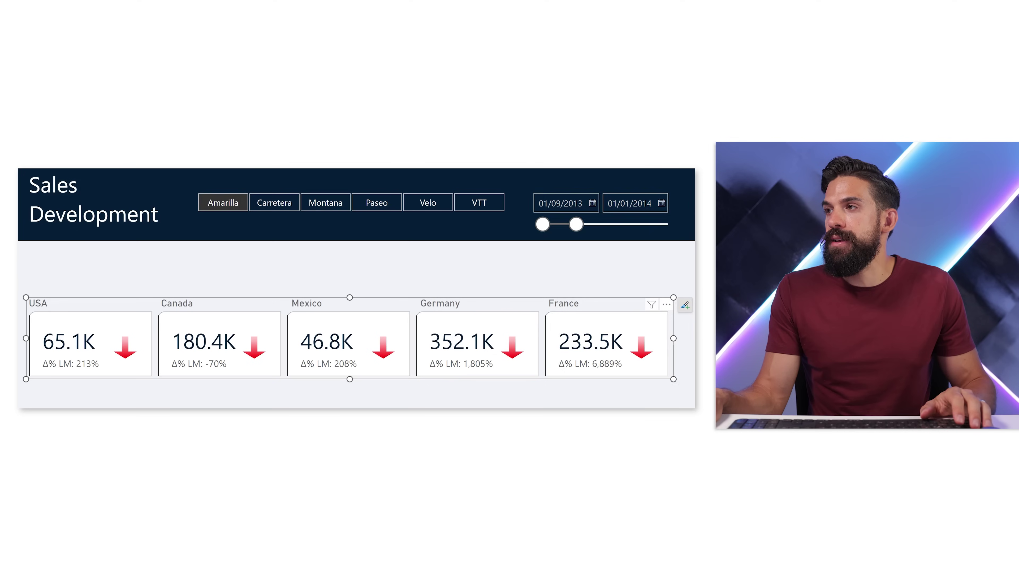
Step: Remove arrow_down_v1_1xloop.gif from the cards' image settings and change the USA card's image type to Image URL
click(699, 116)
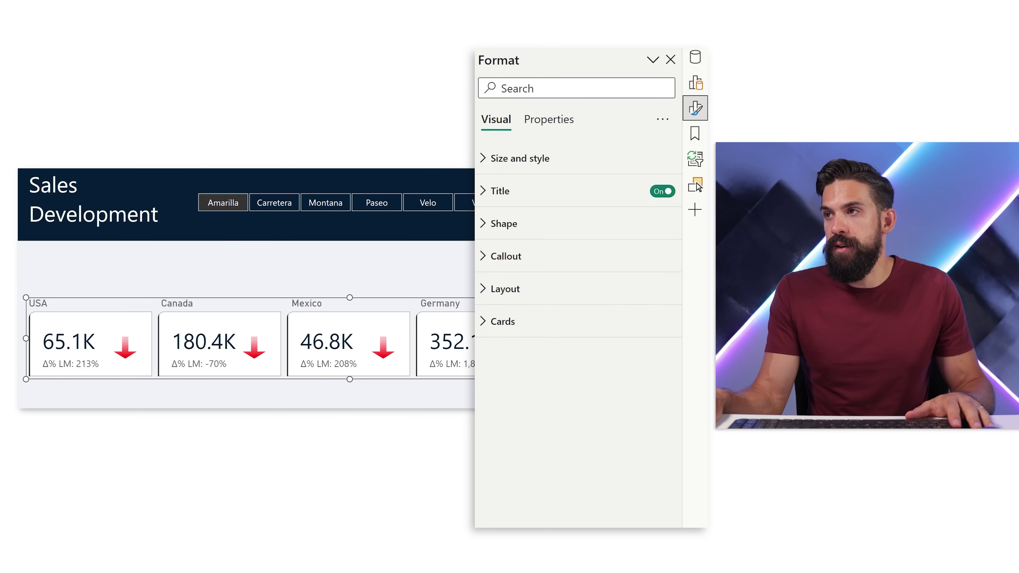
click(506, 321)
scroll(541, 228, down, 12)
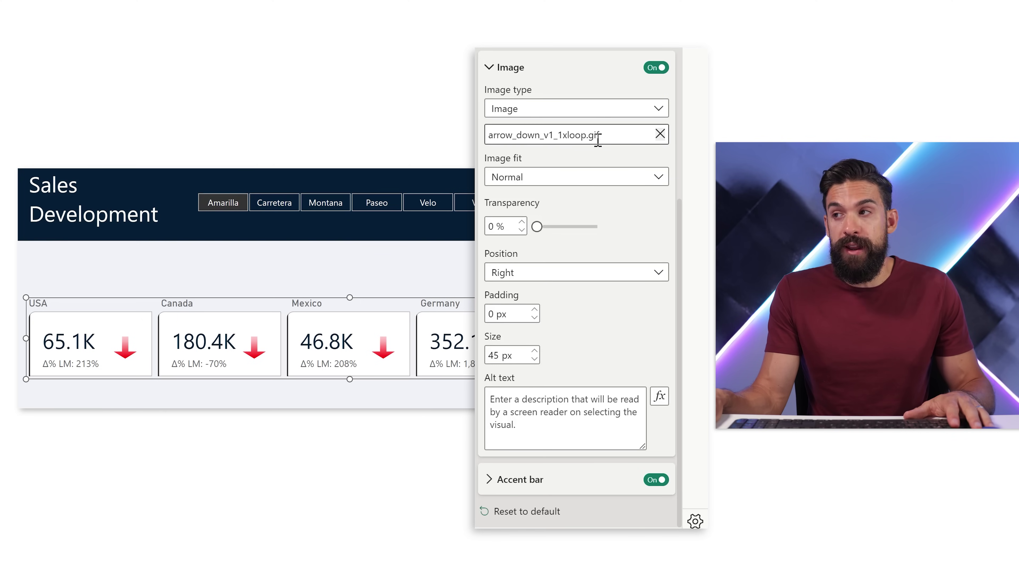
click(660, 134)
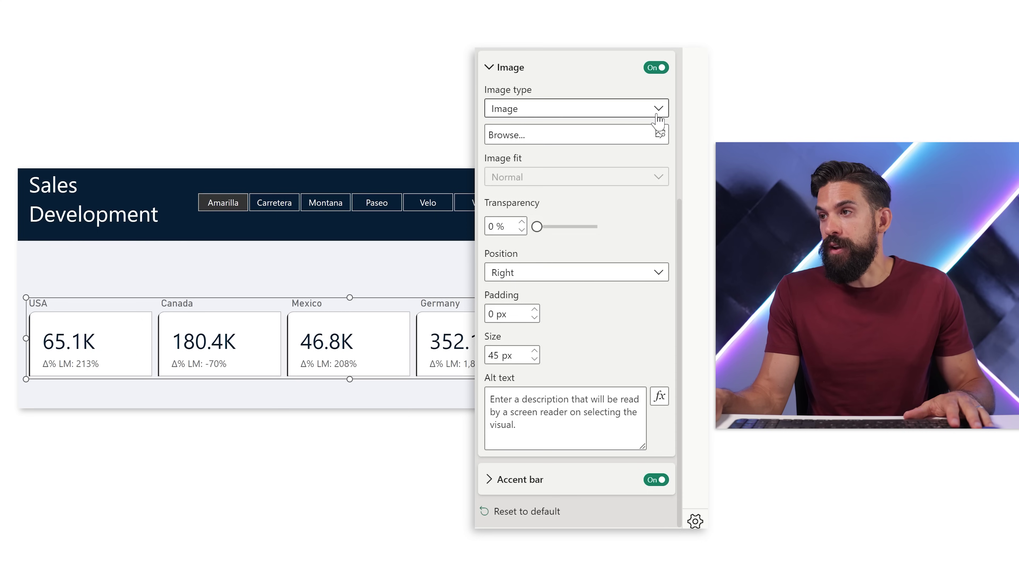
click(656, 111)
click(535, 149)
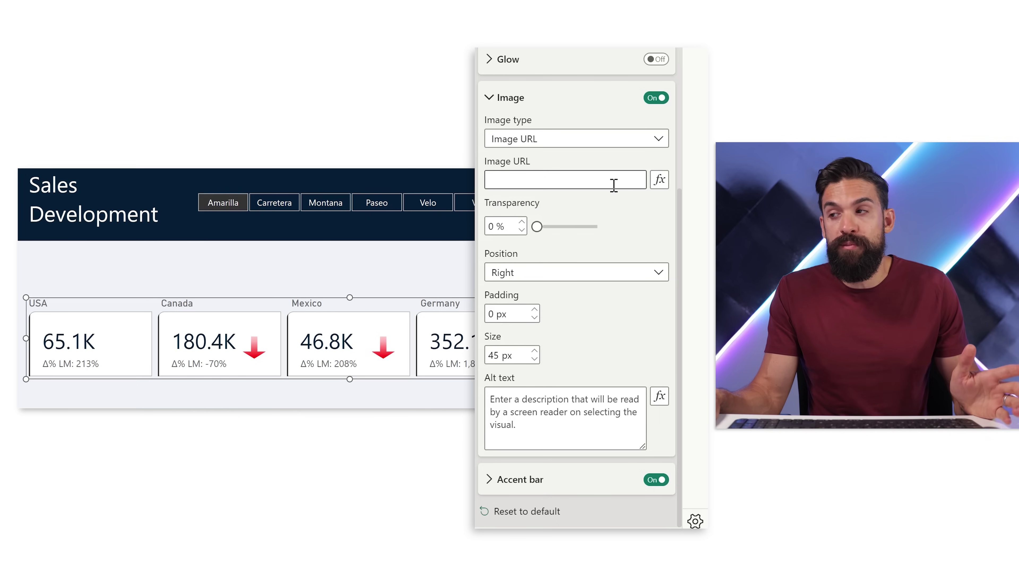
Step: Base the USA card's image URL on the field value of the GIF USA measure in the Countries folder
click(659, 180)
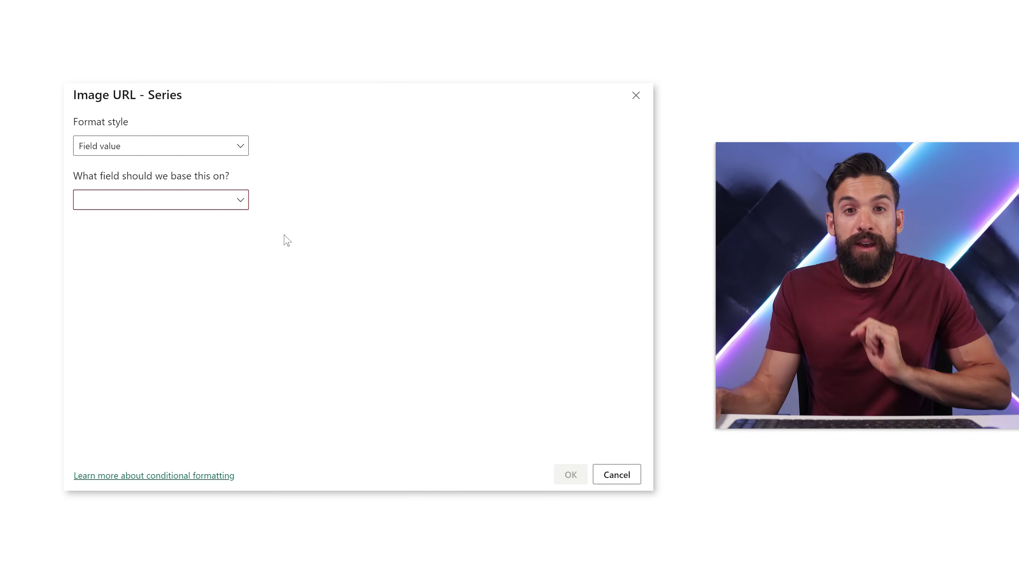
click(207, 204)
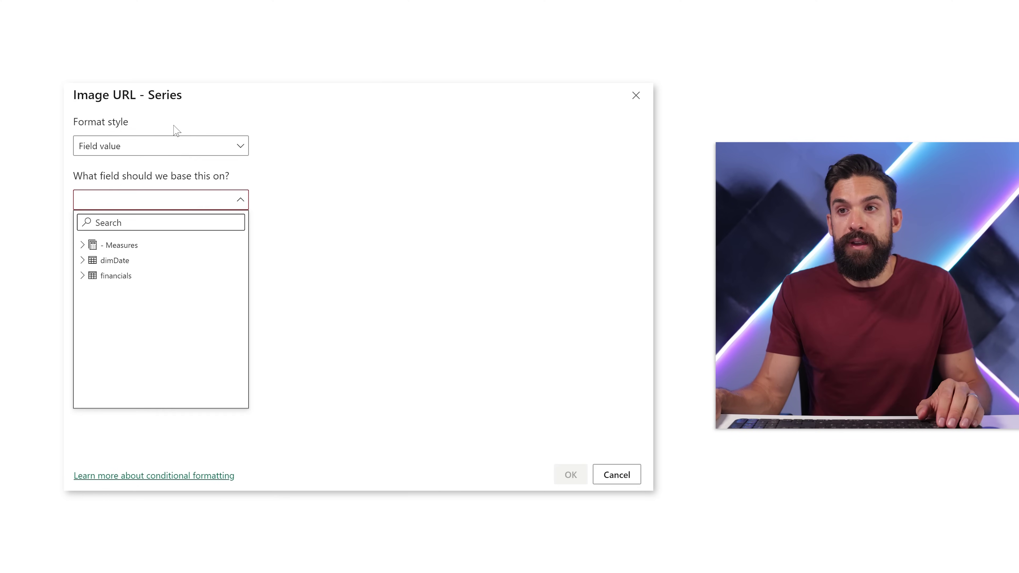
click(82, 245)
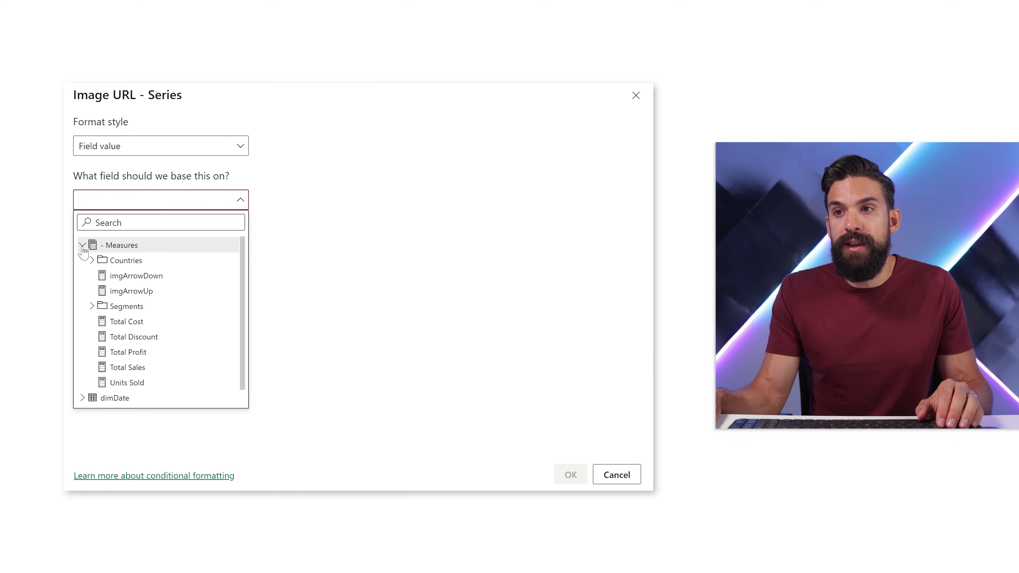
scroll(246, 308, down, 1)
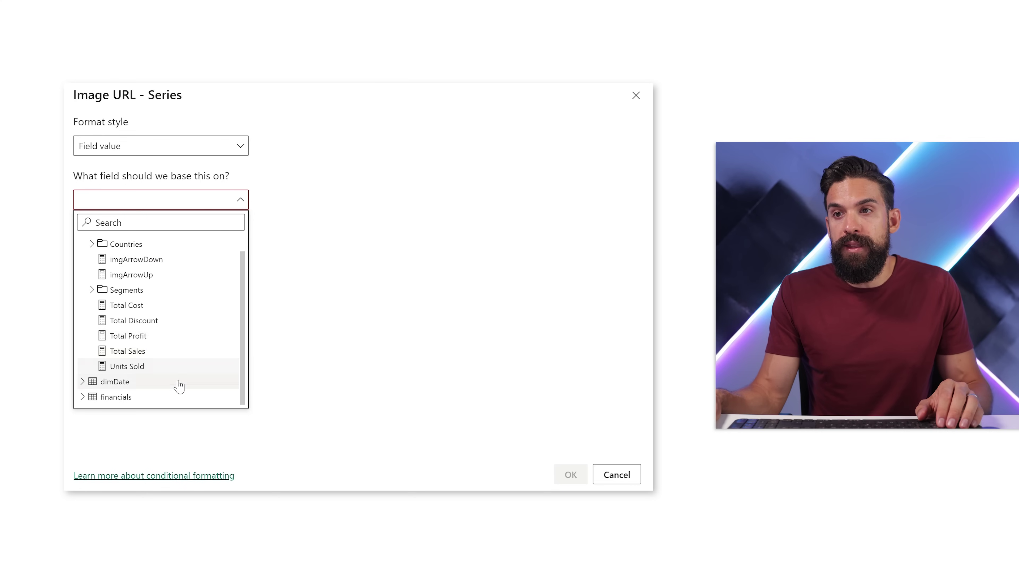
click(92, 243)
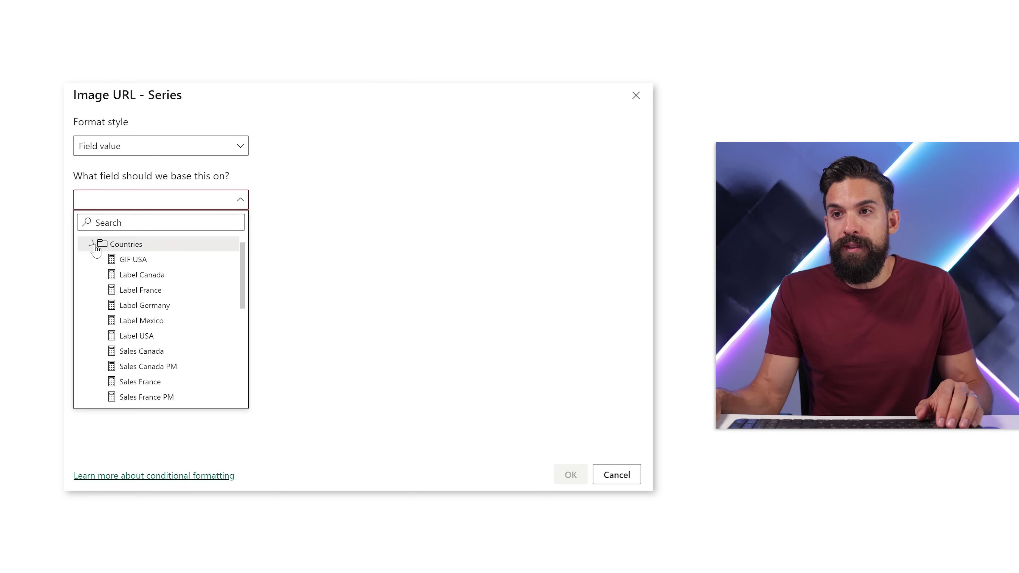
click(133, 261)
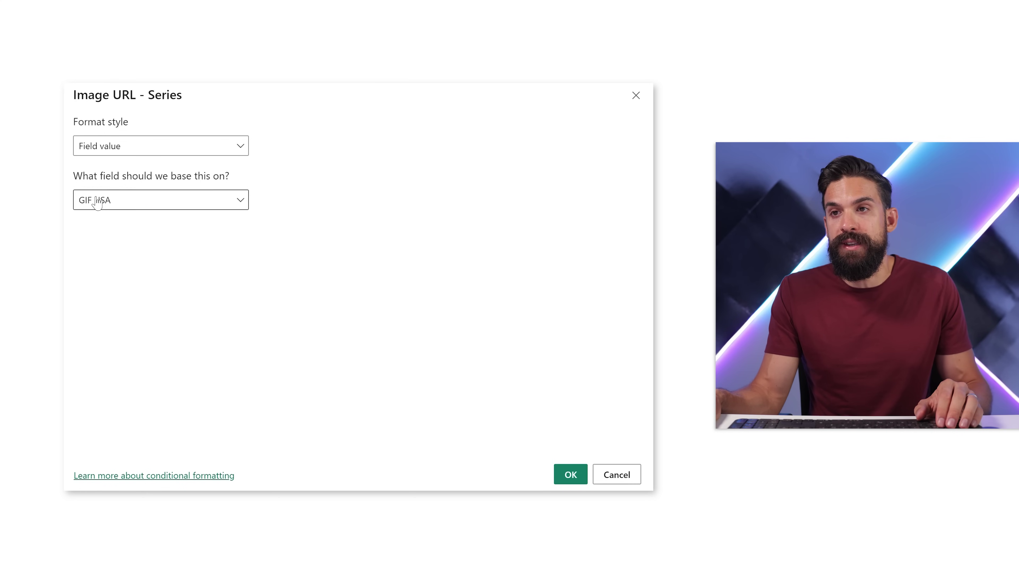
click(568, 477)
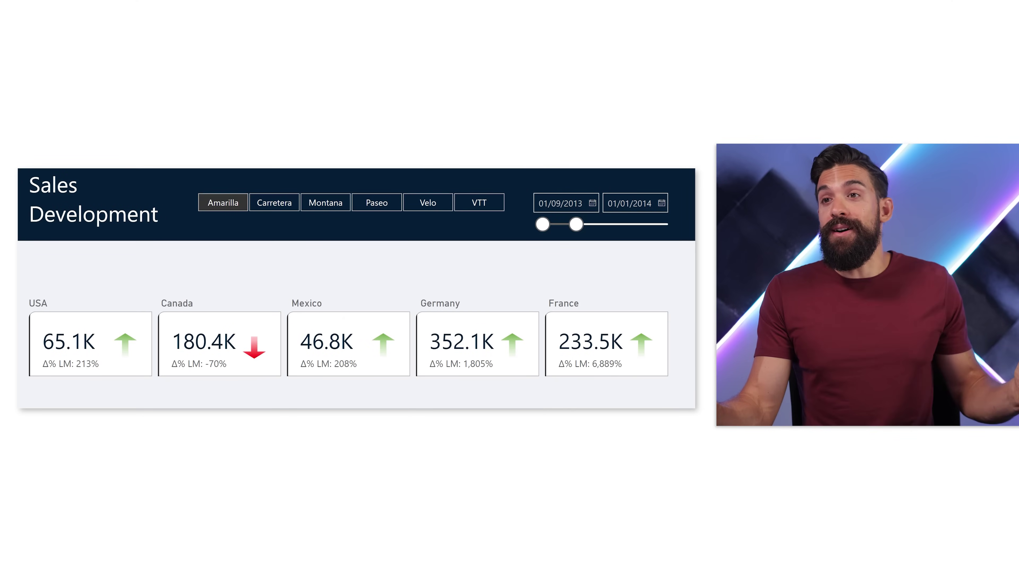
Step: Filter the report by Velo, Montana and Carretera in turn to check the arrows on the country cards
click(436, 208)
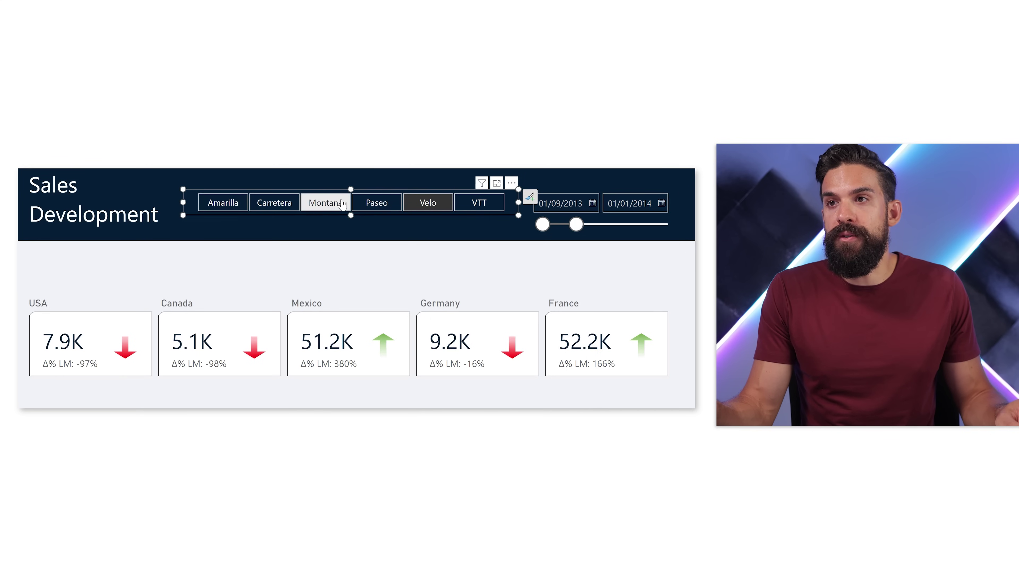
click(342, 204)
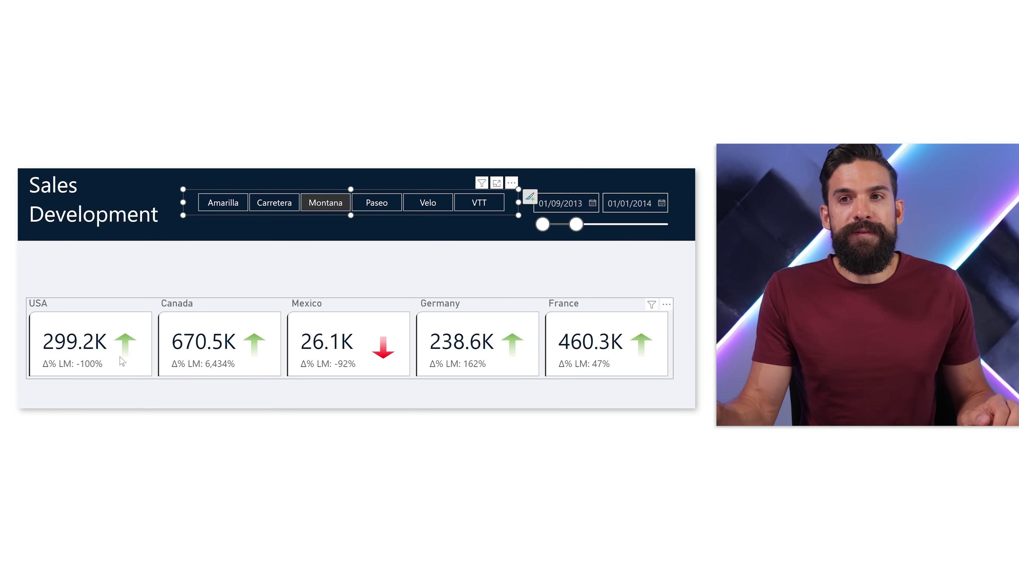
click(275, 204)
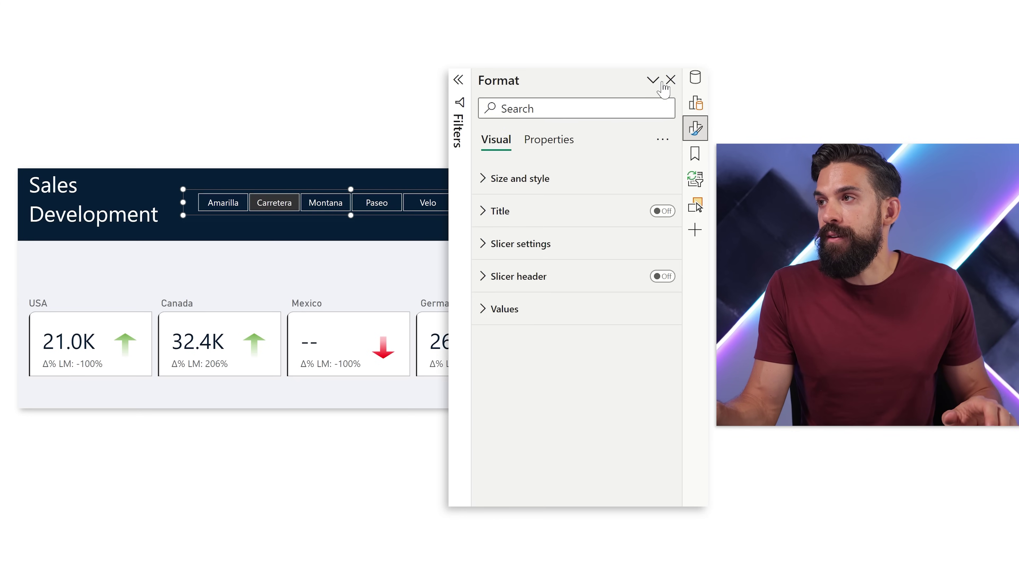
Step: Open the GIF USA measure's formula and declare a variable named _NotEmpty above the IF expression
click(696, 77)
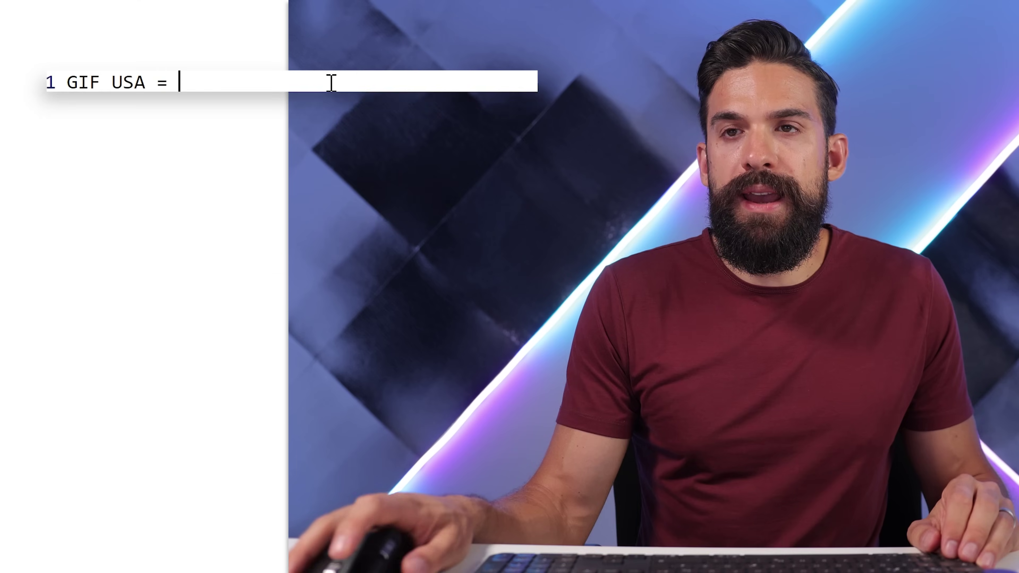
text(IF(     [Sales USA] > [Sales USA PM] ,     [imgArrowUp],     [imgArrowDown] ))
key(Return)
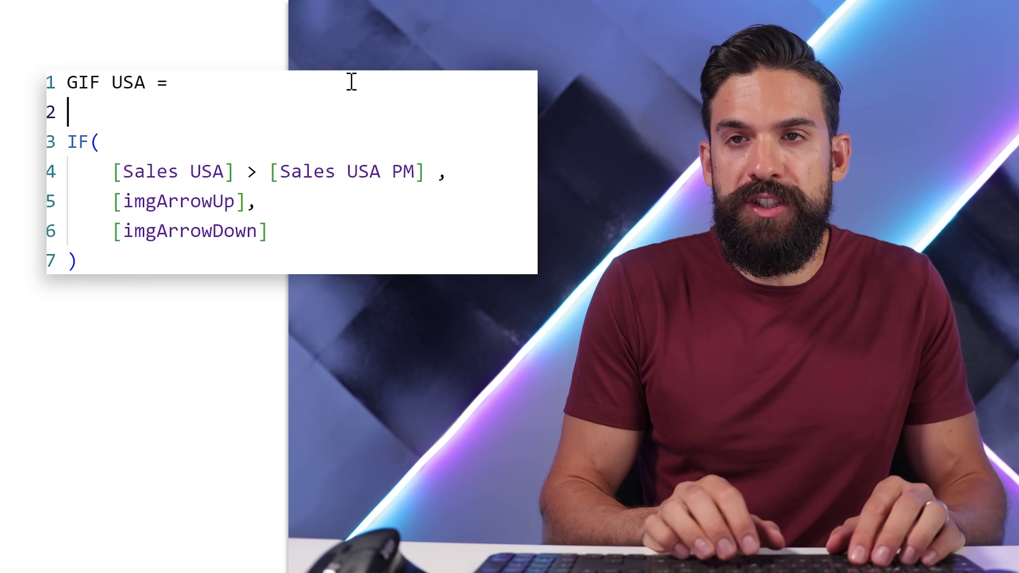
text(VAR)
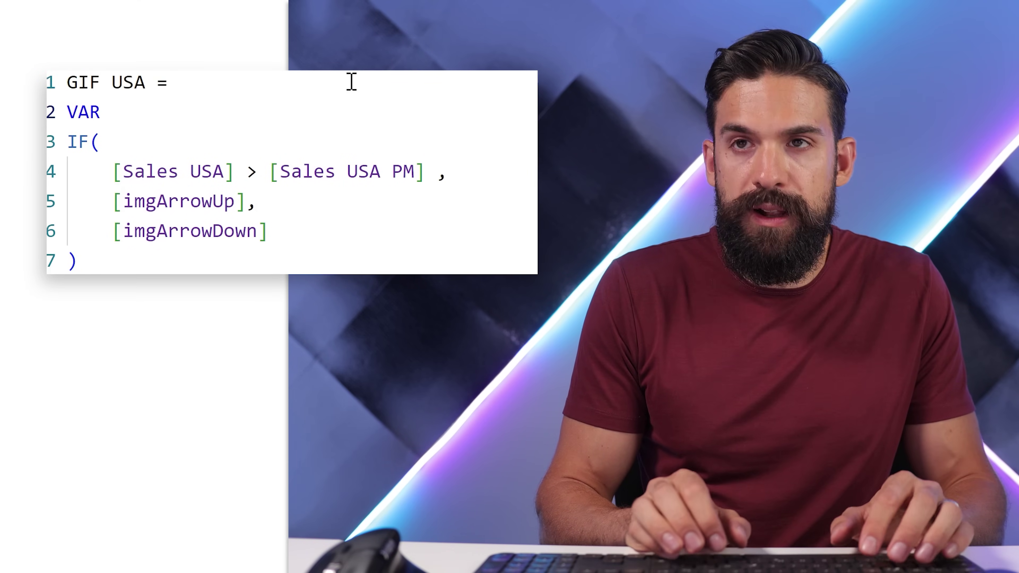
text( _)
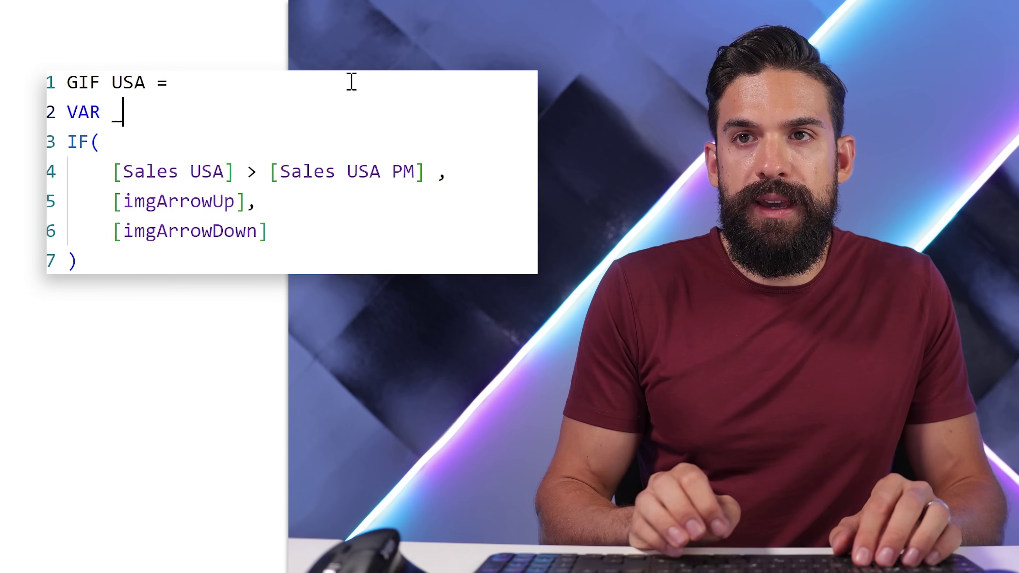
text(Not)
text(Empty =)
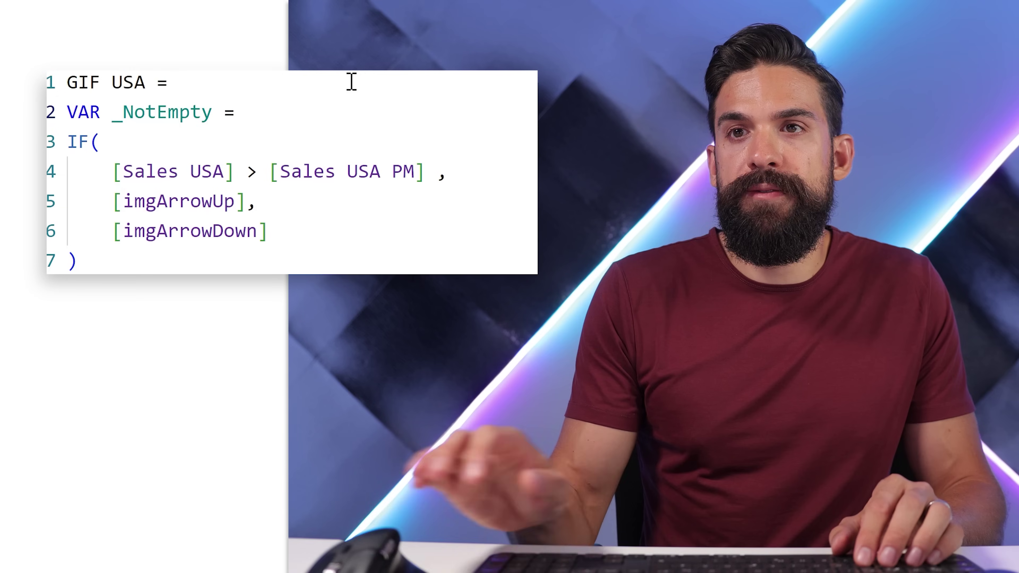
Step: Define _NotEmpty as NOT ISBLANK( [Sales USA])
drag(235, 171, 111, 171)
click(313, 106)
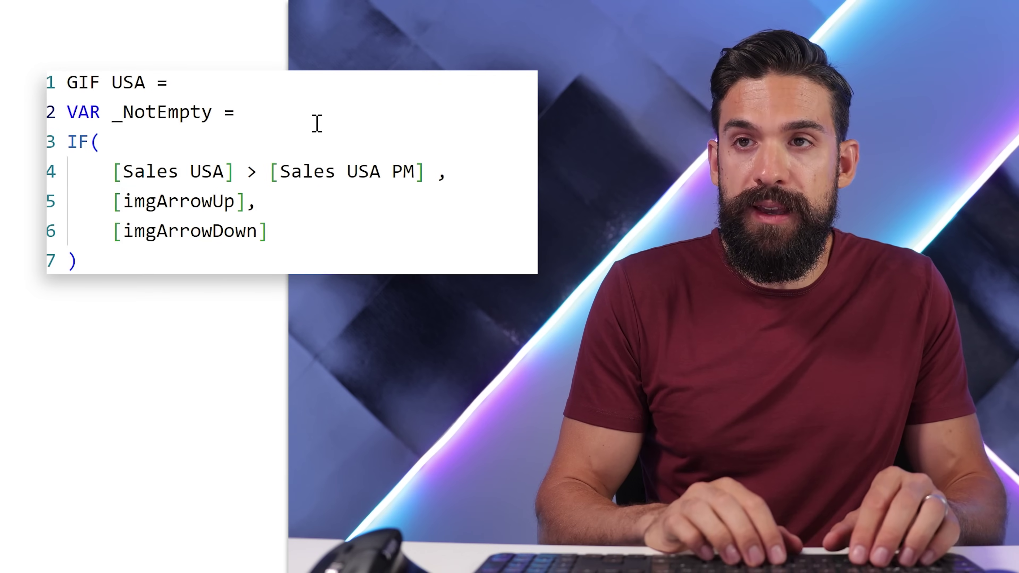
text(NOT ISBl)
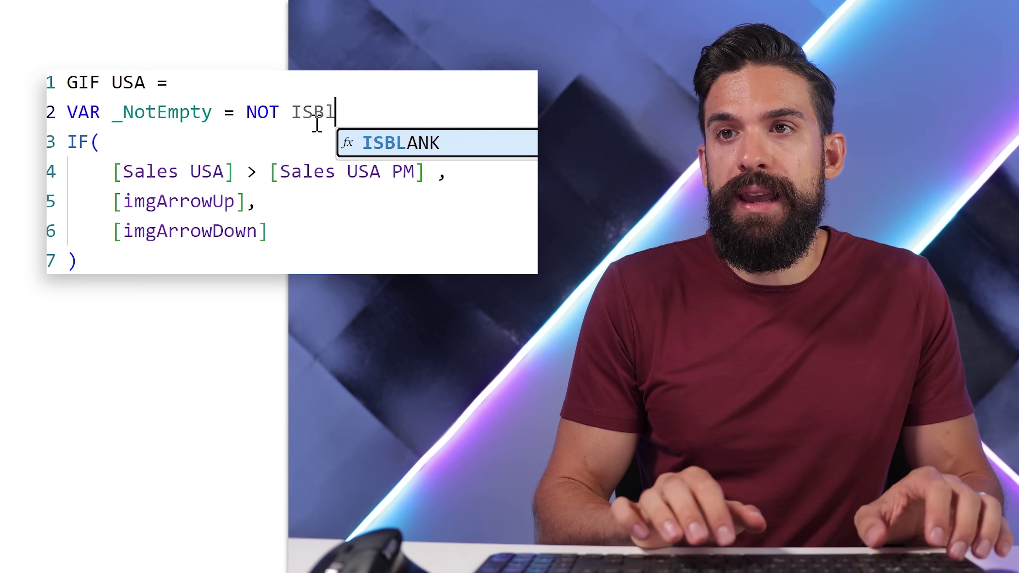
key(Tab)
text([Sales USA]))
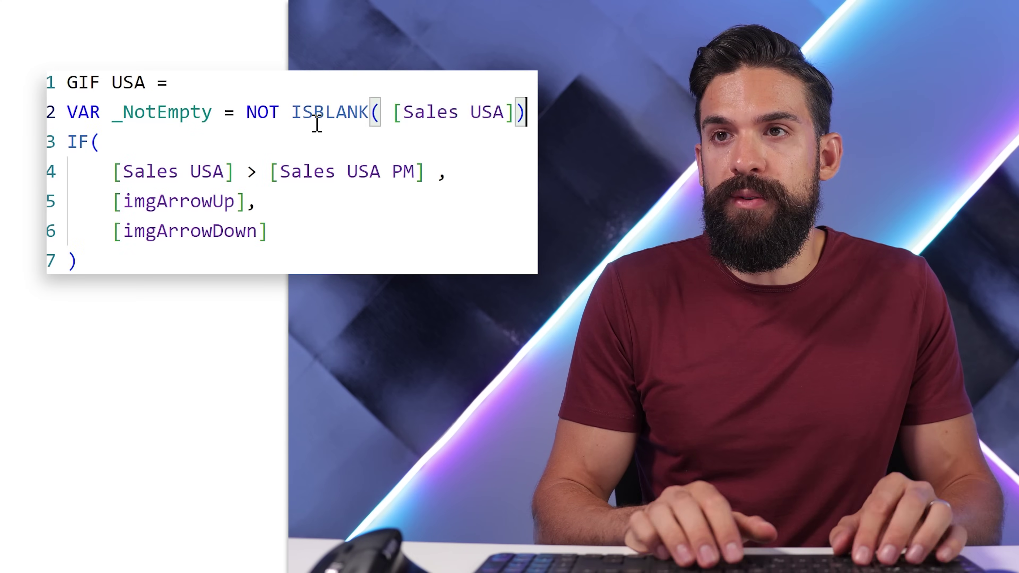
Step: Extend the _NotEmpty variable with && NOT ISBLANK([Sales USA PM]), reusing the measure reference from the IF expression
text( && N)
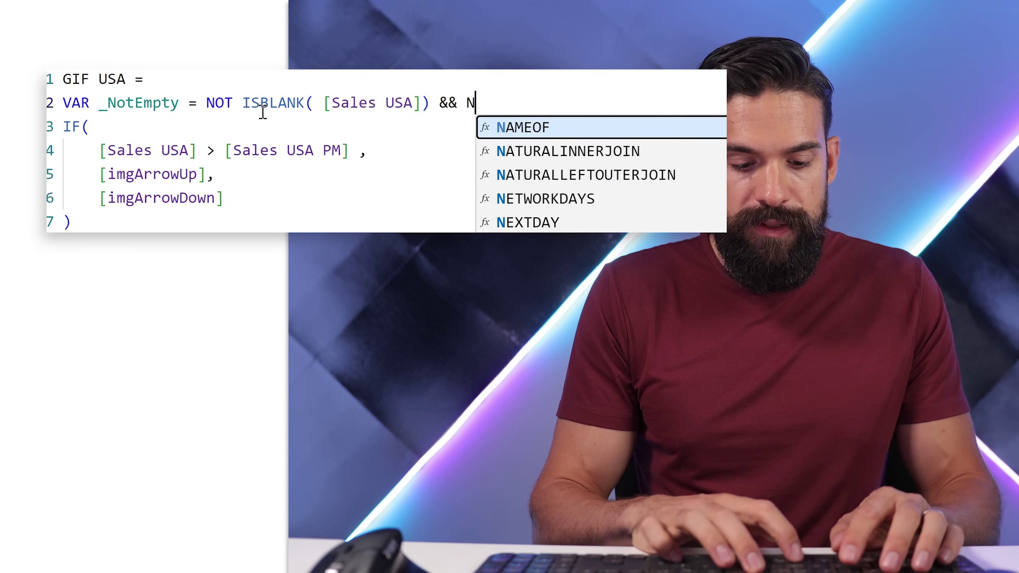
text(OT ISBL)
key(Tab)
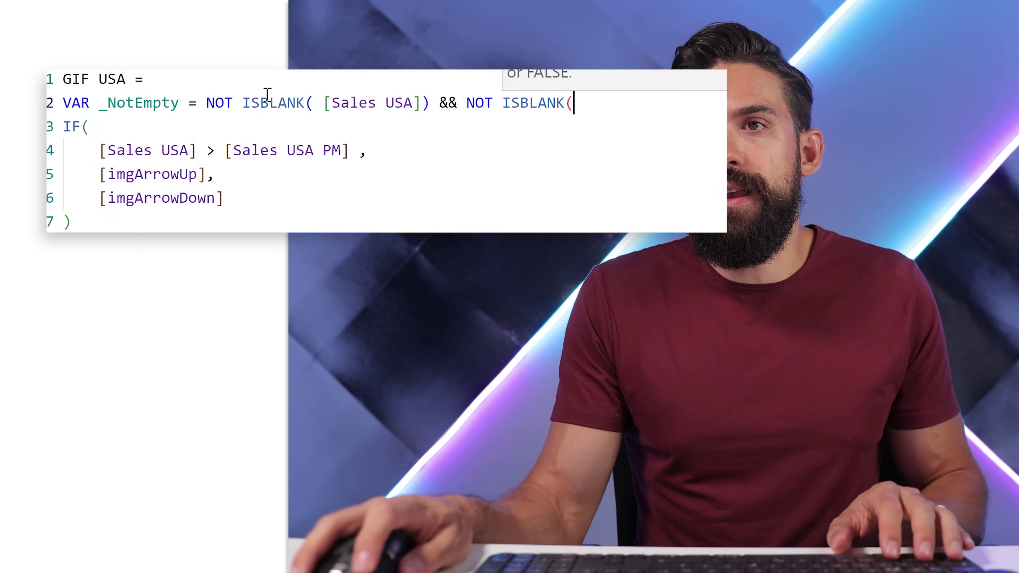
click(226, 151)
shift+click(347, 150)
key(ctrl+c)
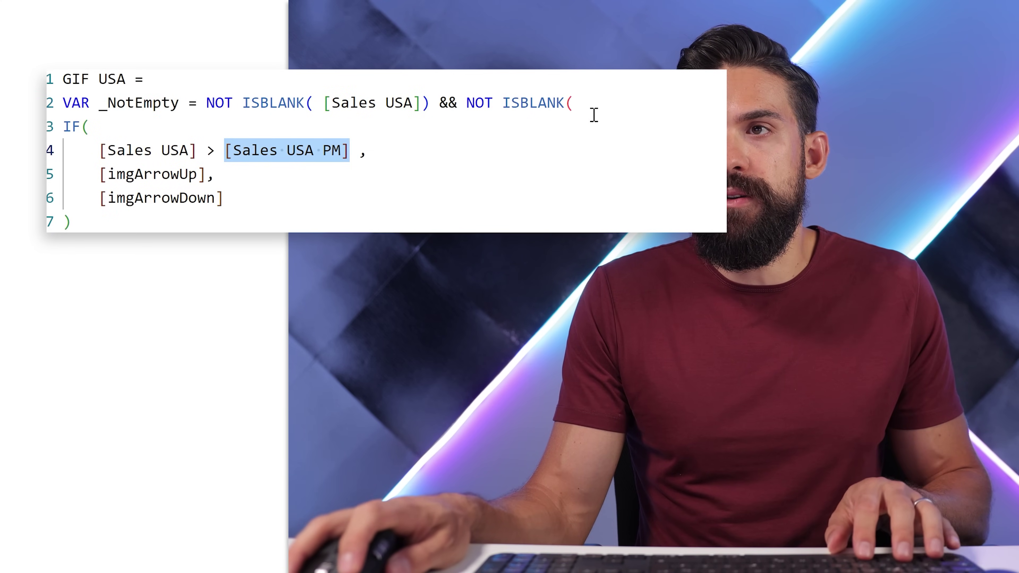
click(591, 105)
key(ctrl+v)
text())
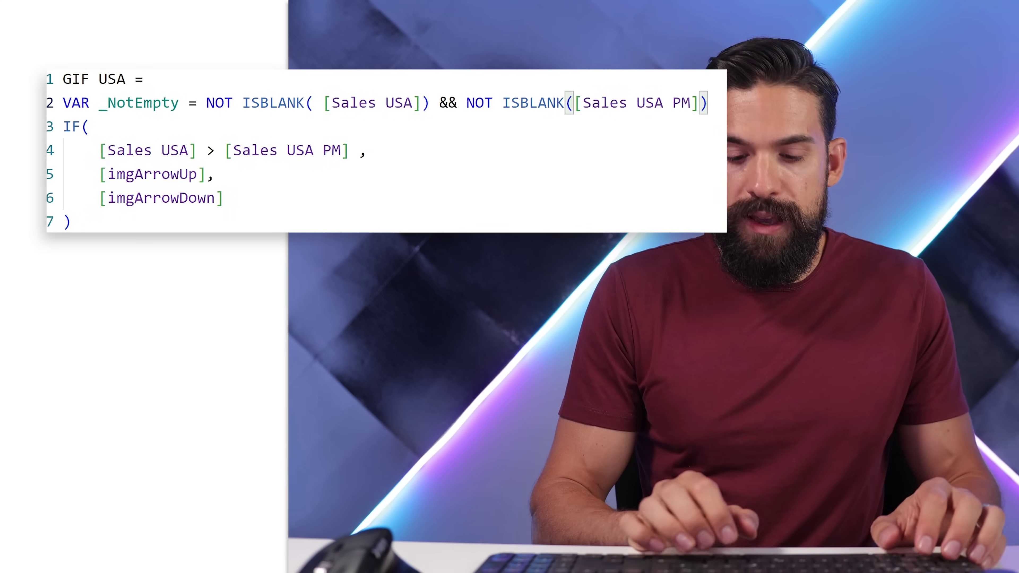
Step: Declare a variable _Positive below _NotEmpty, starting its comparison with [Sales USA] >
key(Return)
text(VAR _)
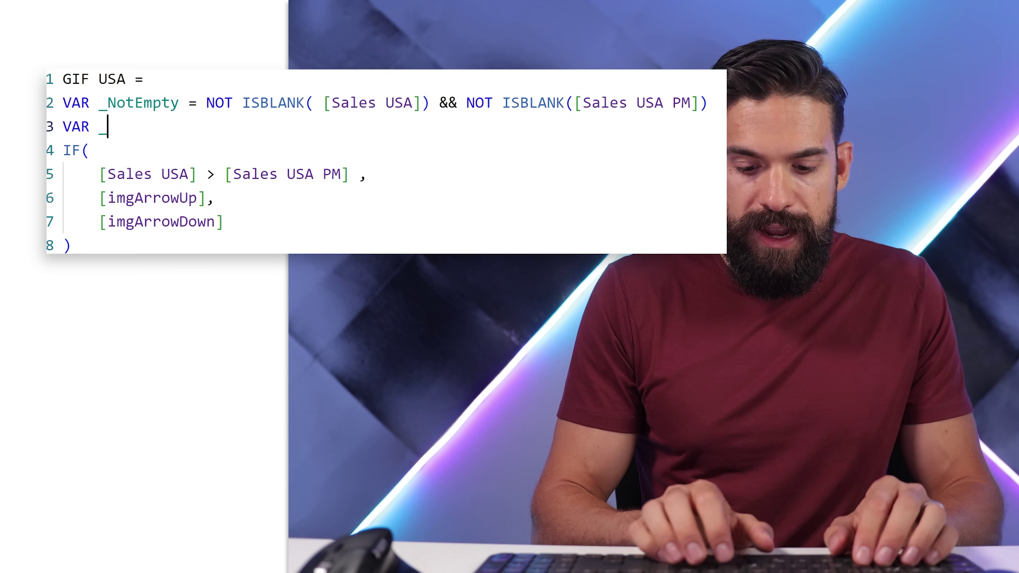
text(Positive)
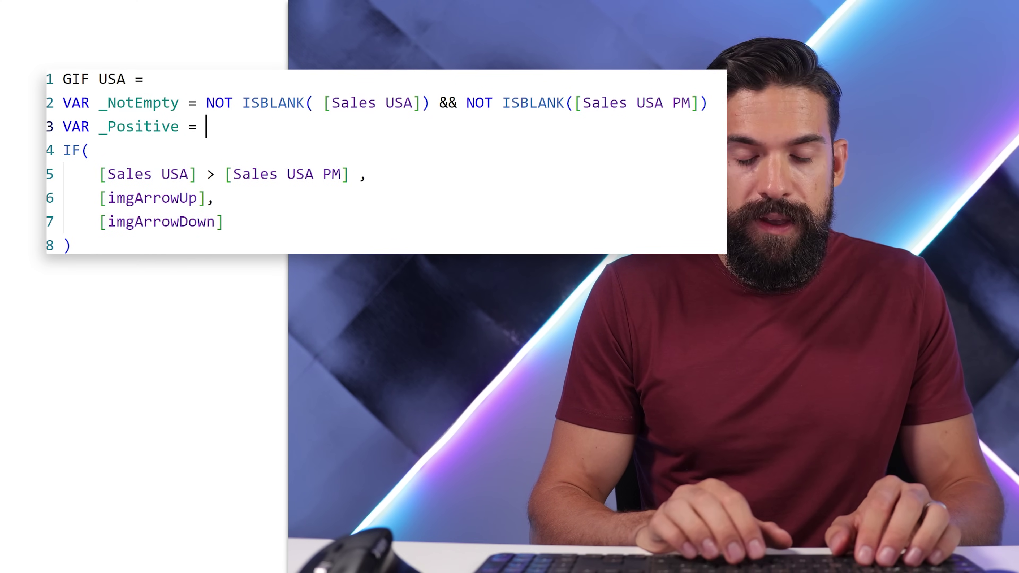
text( = [us)
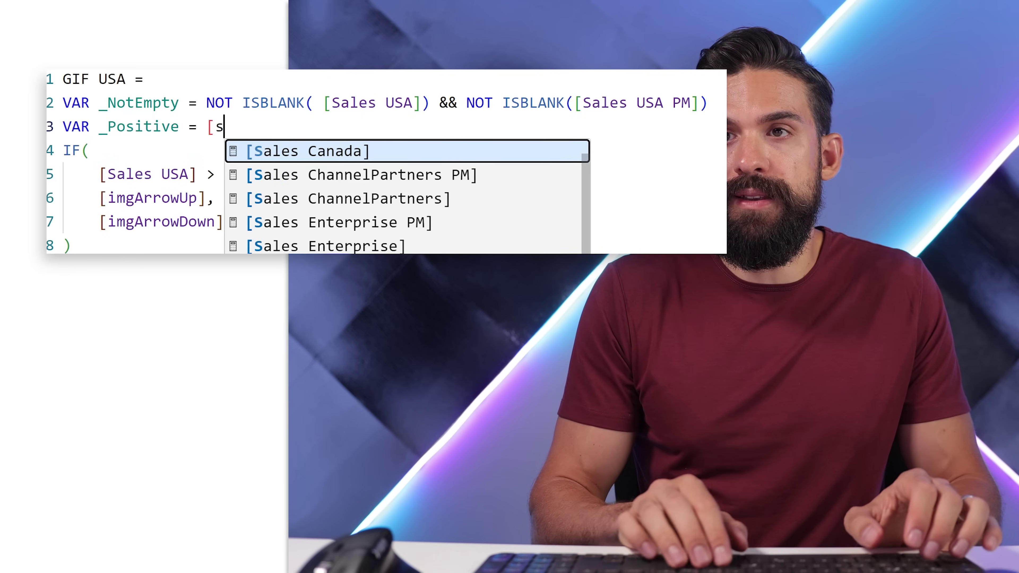
key(BackSpace)
text(usa)
key(Down)
key(Down)
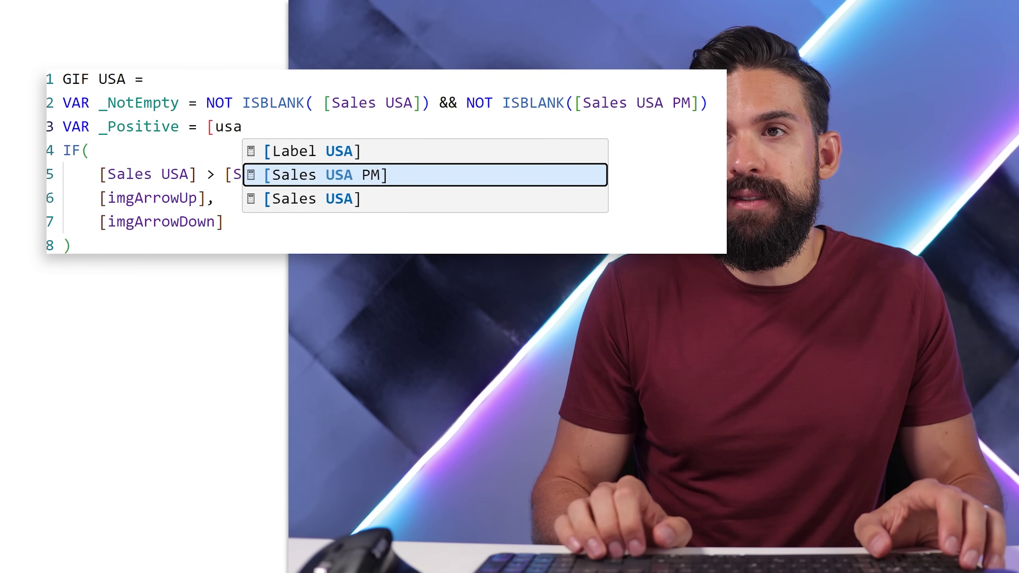
key(Tab)
text(> )
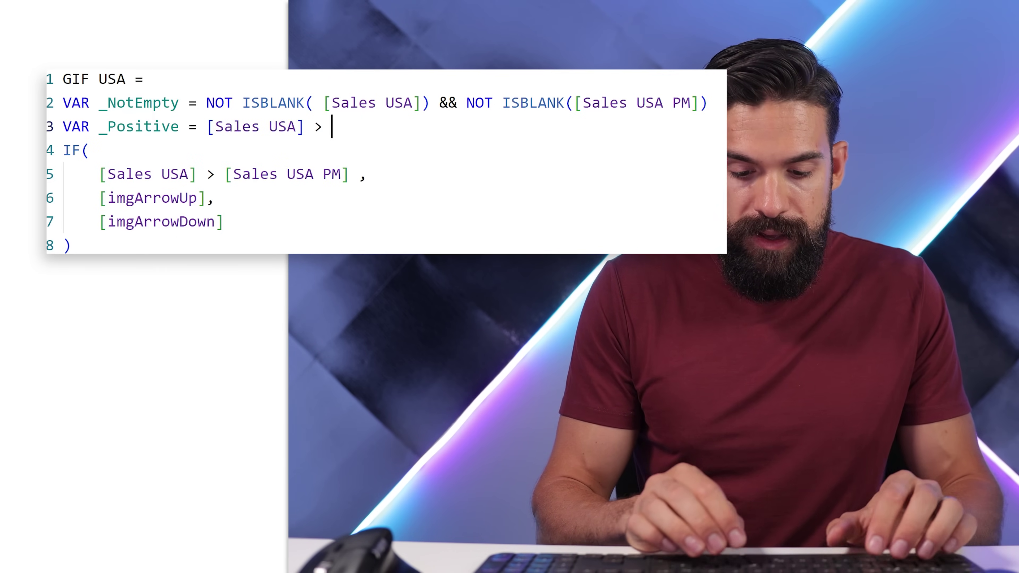
Step: Complete the _Positive comparison with the [Sales USA PM] measure
text(us)
key(Down)
key(Down)
key(Down)
key(Down)
key(Up)
key(Up)
key(Up)
key(Tab)
Step: Declare a variable named _Icon on a new line directly above the IF expression
key(Return)
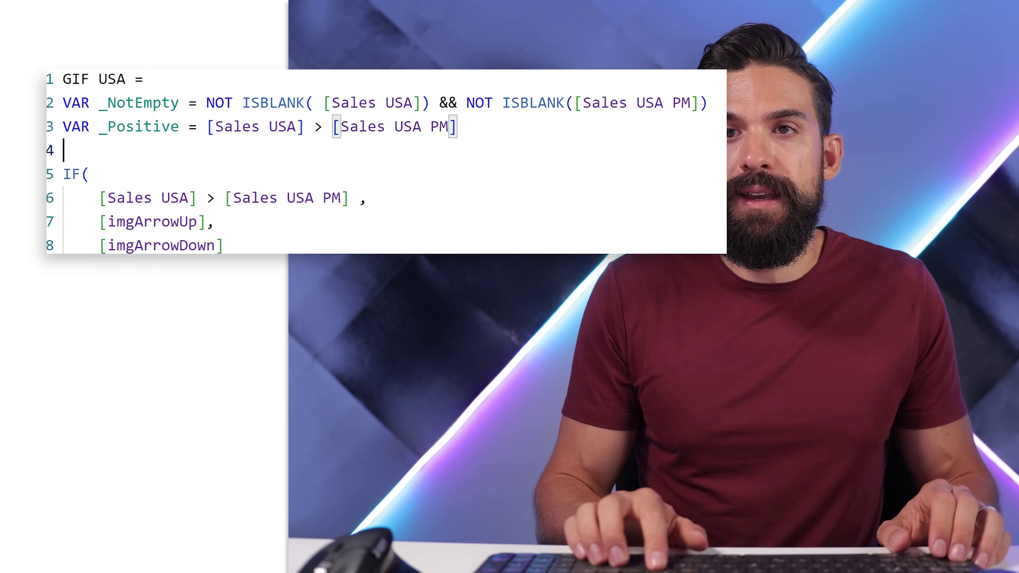
text(VAR _)
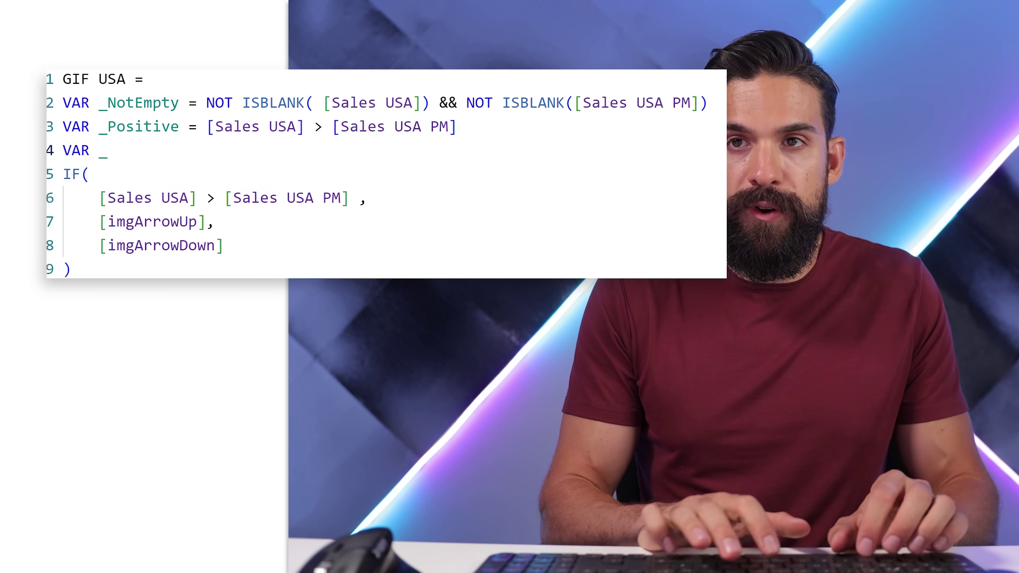
text(Icon =)
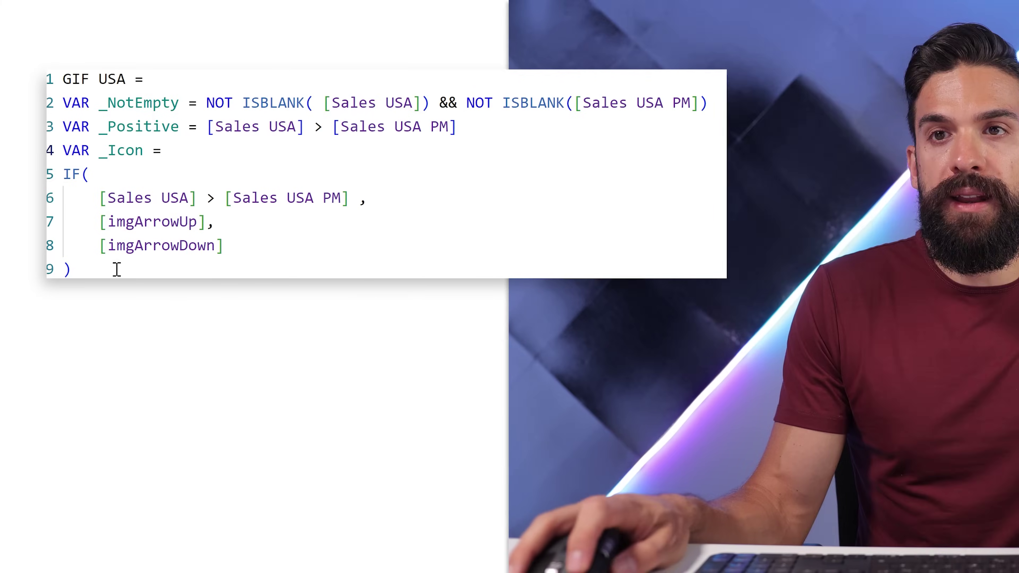
Step: Replace the IF function with SWITCH and give it TRUE as its first argument
drag(113, 268, 64, 182)
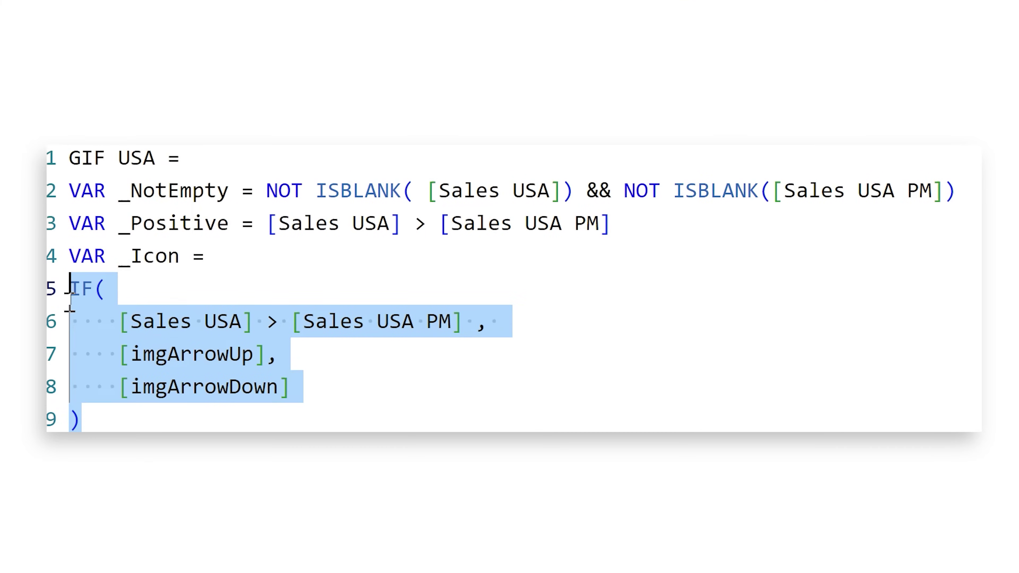
click(135, 300)
drag(105, 290, 70, 288)
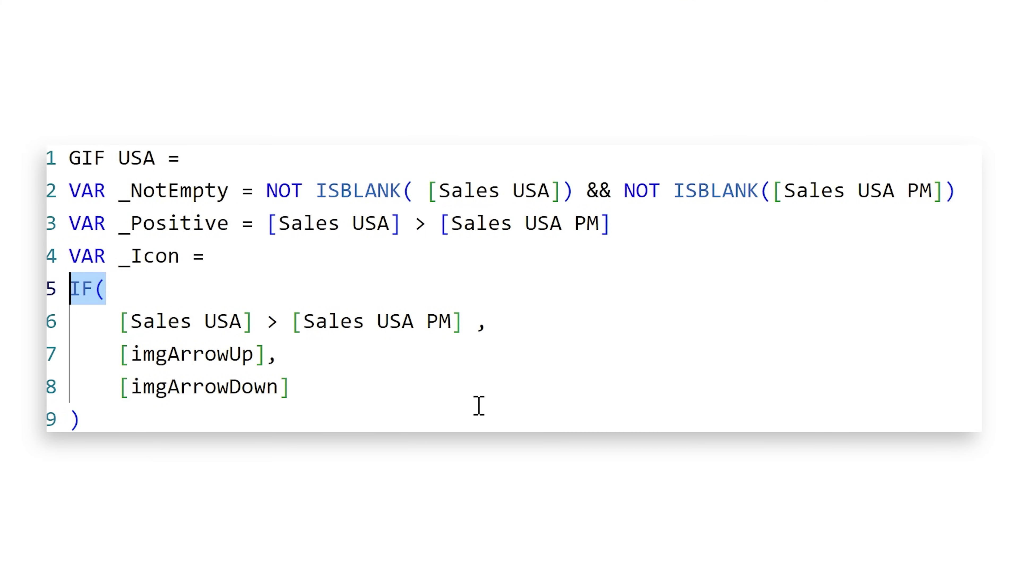
text(SWITCH()
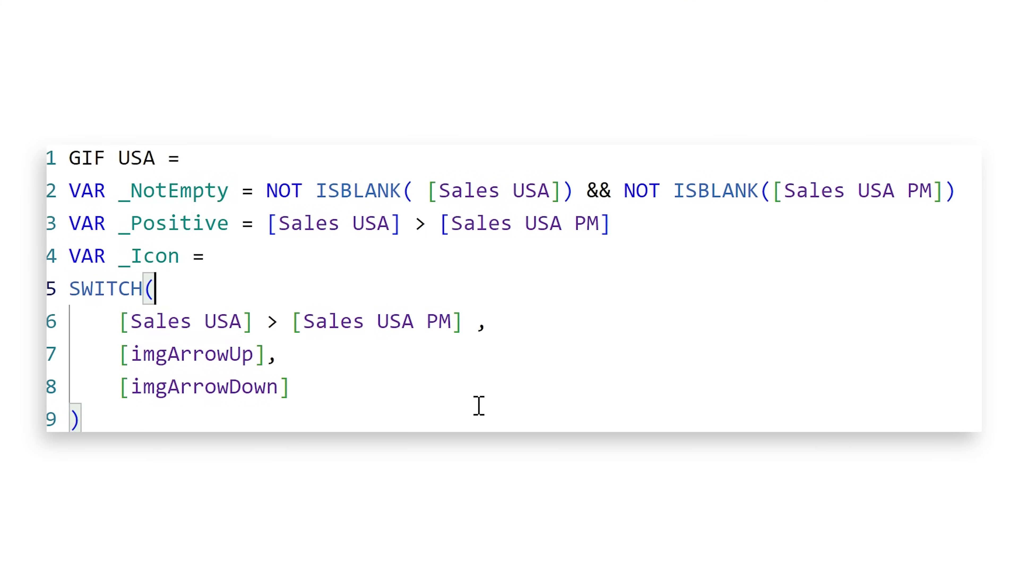
key(Return)
text(TRUE,)
key(Return)
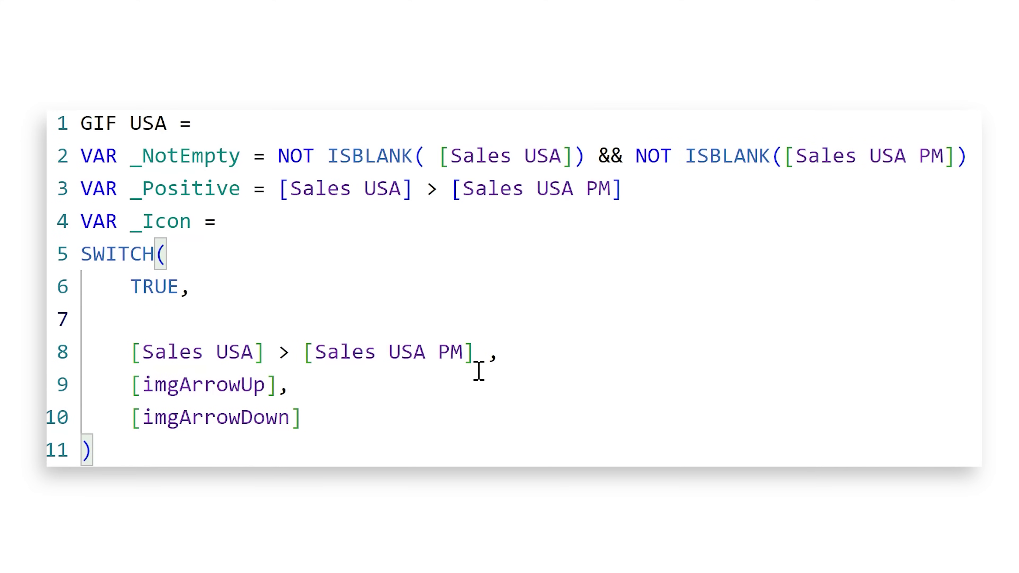
Step: Add _Positive && _NotEmpty as the first condition of the SWITCH function
text(_Positive)
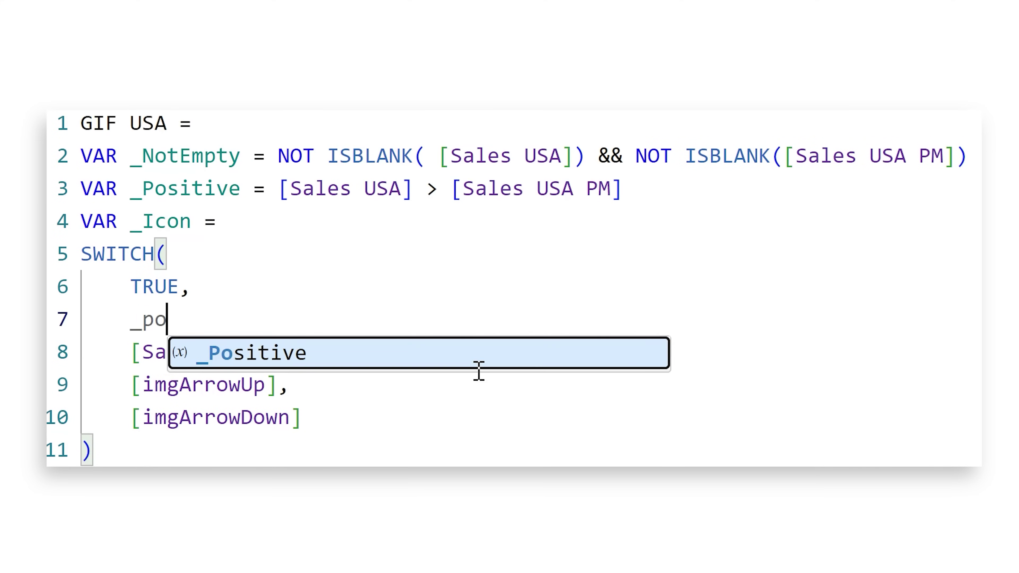
text( && )
text(not)
key(BackSpace)
key(BackSpace)
key(BackSpace)
text(_Posit)
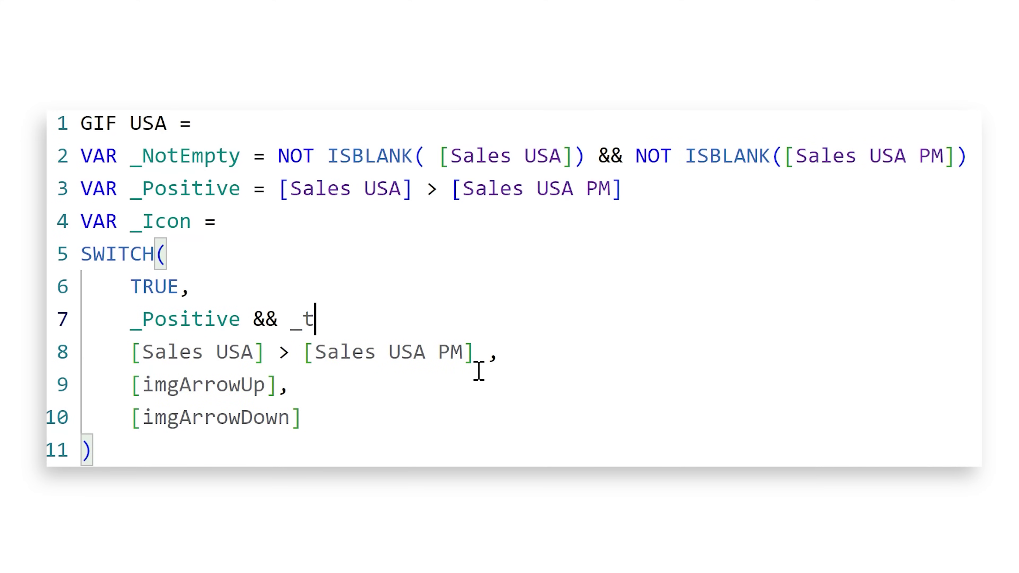
key(BackSpace)
text(n)
key(Tab)
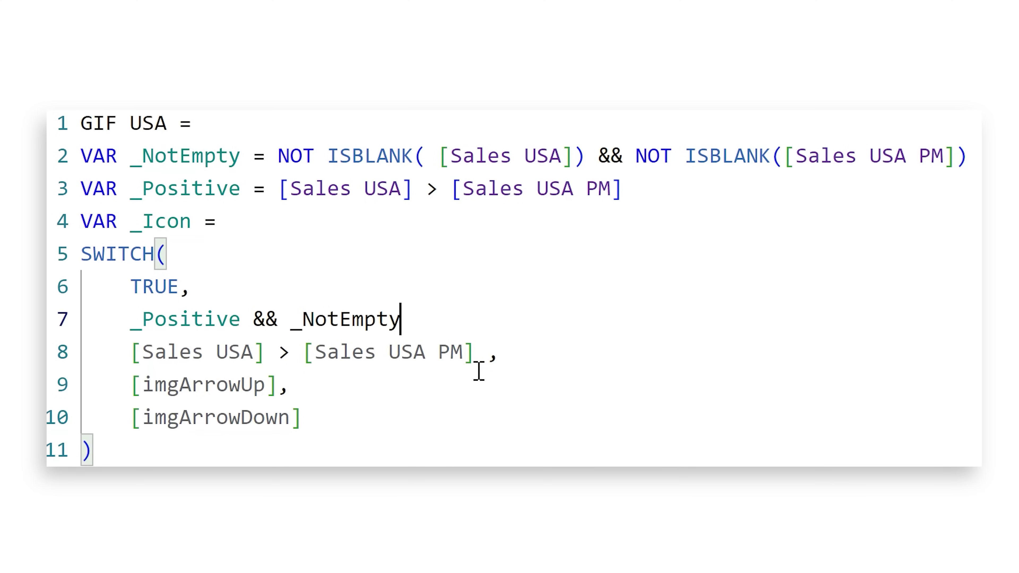
key(BackSpace)
text(,)
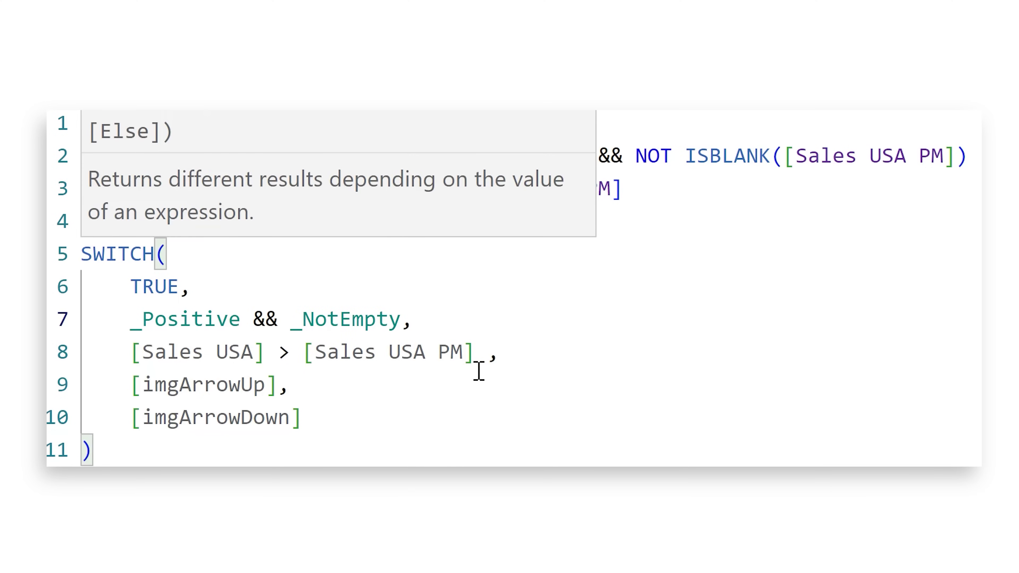
Step: Make the first SWITCH condition return [imgArrowUp] and delete the leftover sales comparison and [imgArrowUp] lines from the old IF
drag(133, 384, 277, 386)
key(ctrl+c)
click(462, 323)
key(ctrl+v)
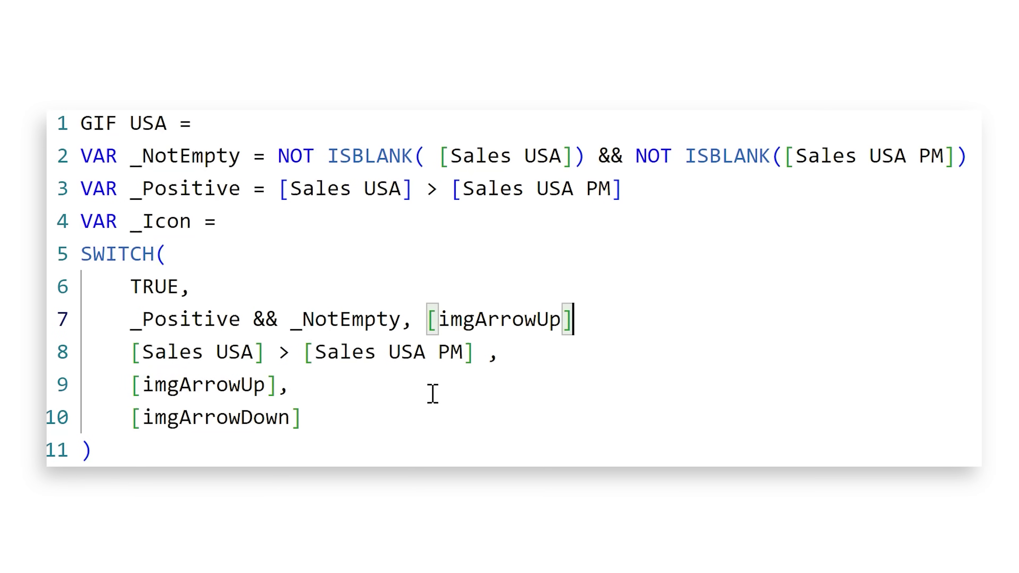
drag(432, 395, 82, 352)
key(BackSpace)
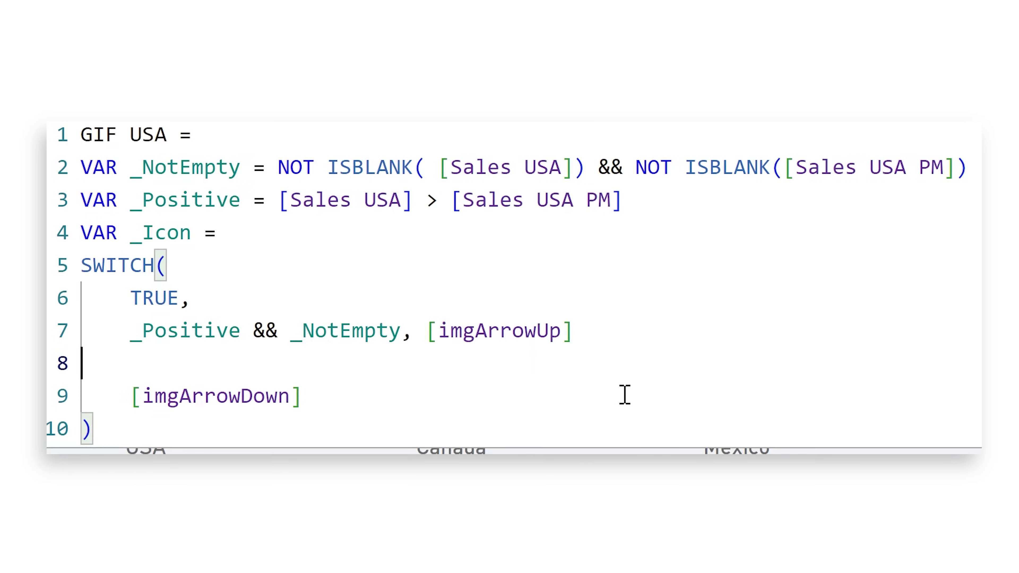
key(BackSpace)
text(,)
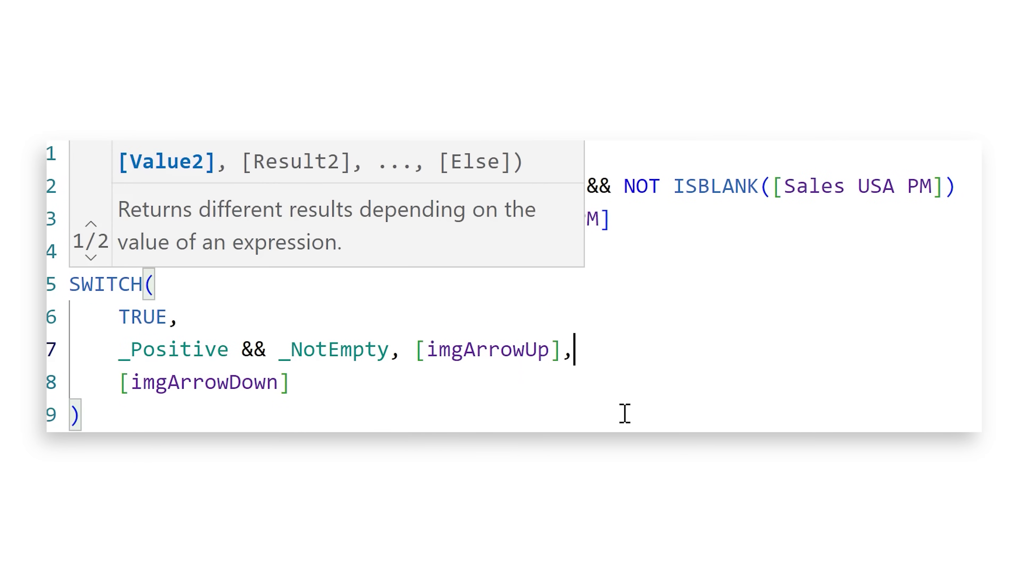
Step: Add NOT _Positive && _NotEmpty as the second SWITCH condition on a new line above [imgArrowDown]
key(Return)
text(NOT)
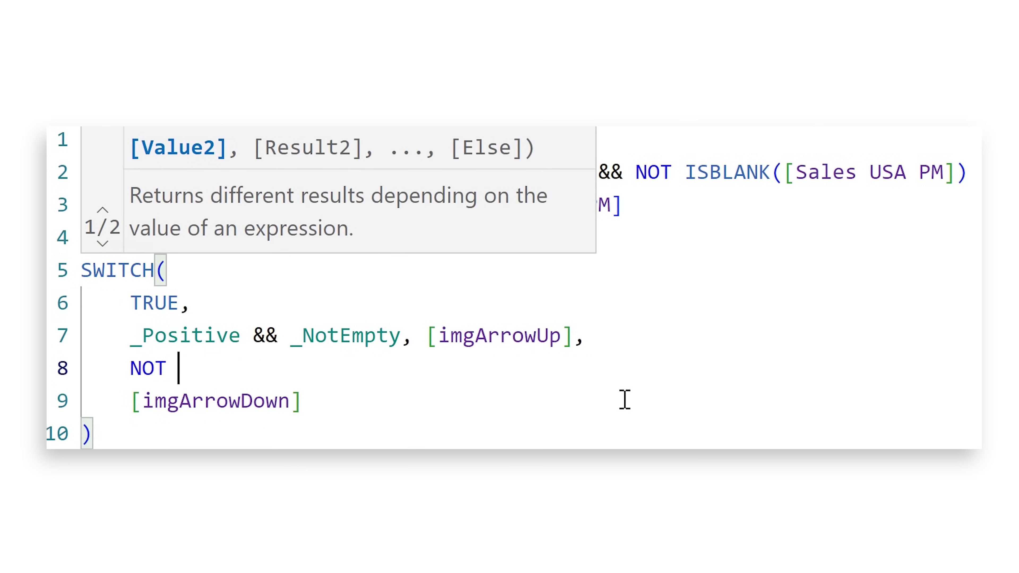
text( _Positive )
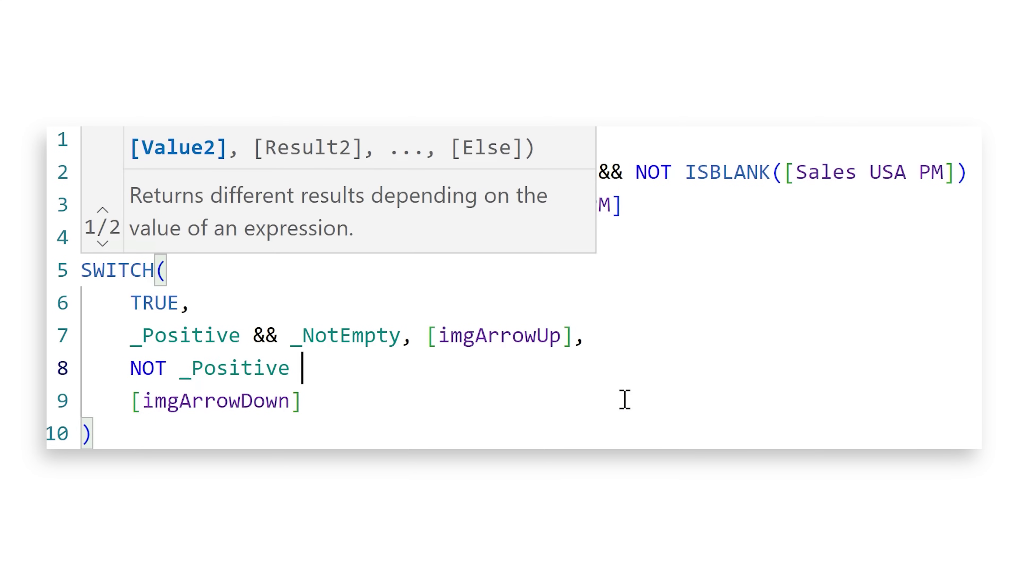
text(&& _N)
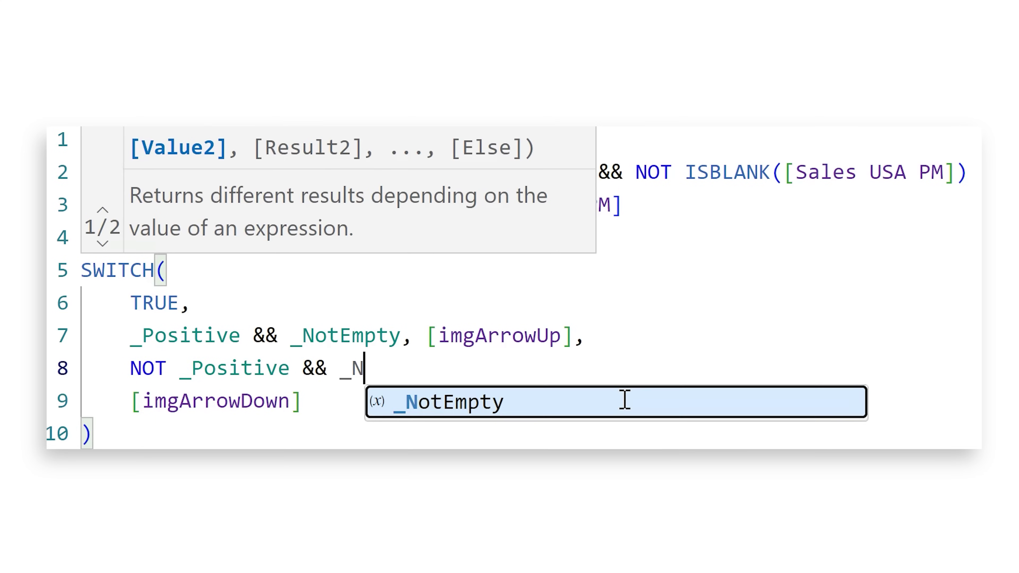
key(Tab)
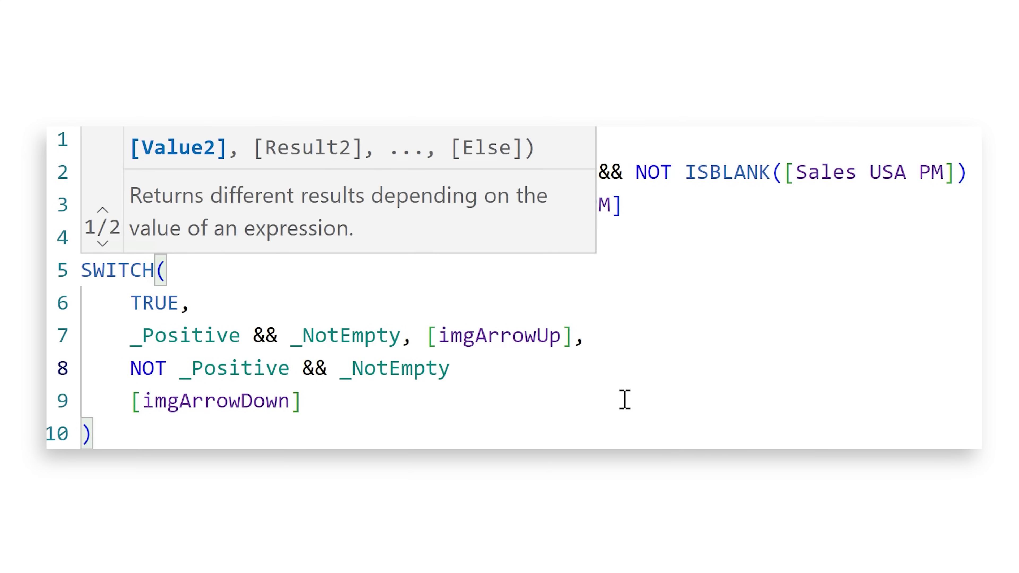
Step: Make the second SWITCH condition, NOT _Positive && _NotEmpty, return [imgArrowDown], and end the line with a comma
key(BackSpace)
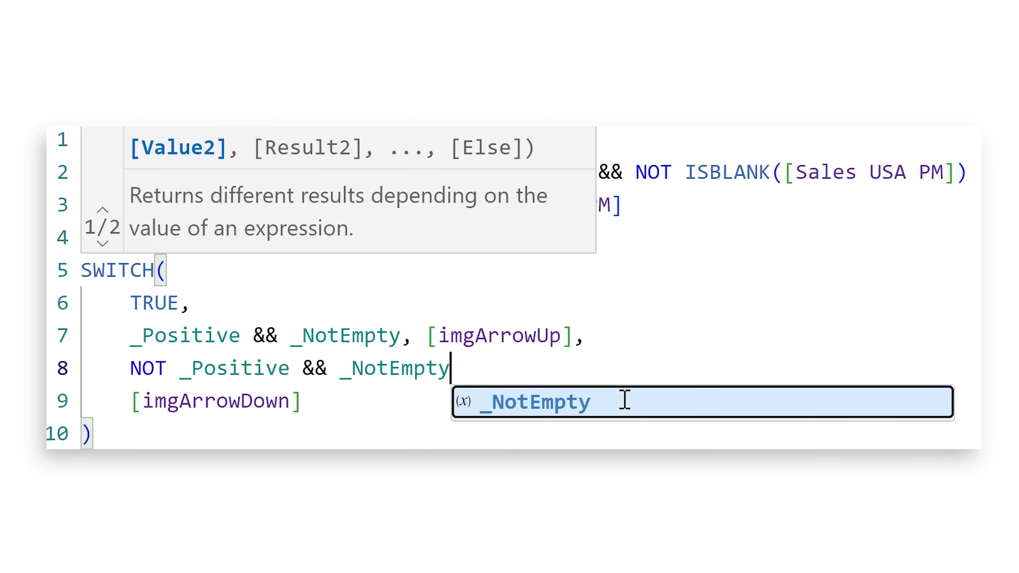
text(, )
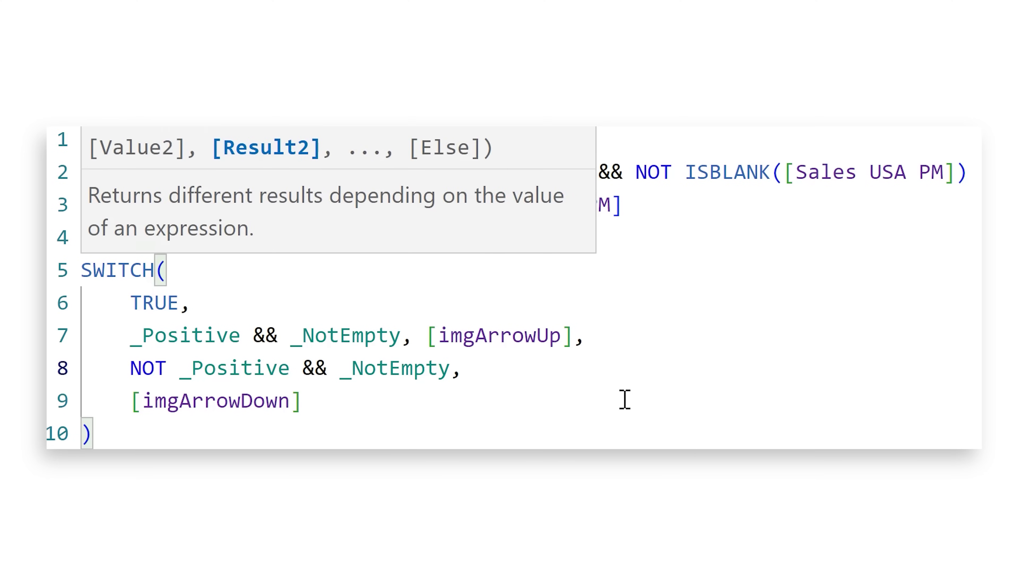
text([)
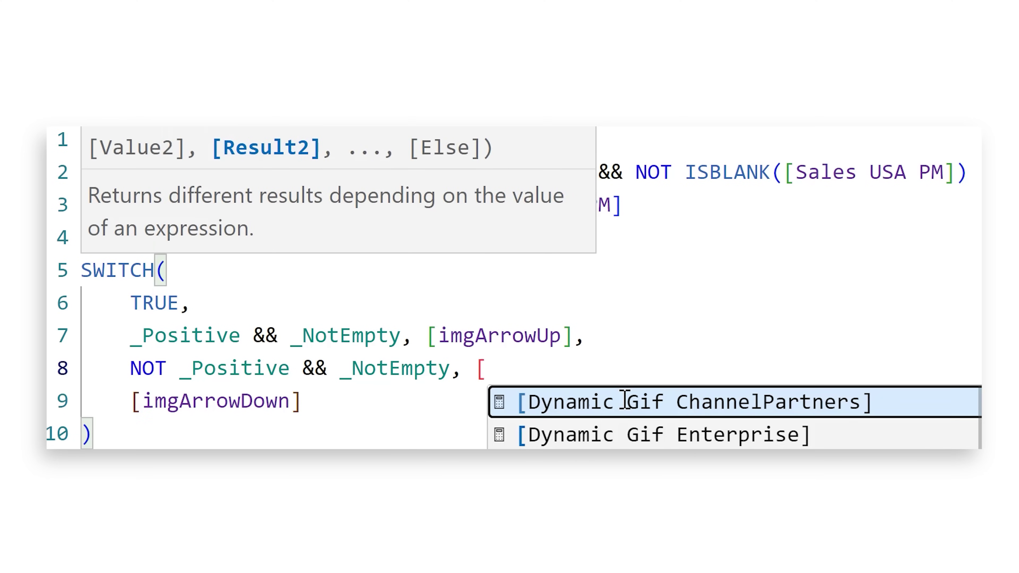
text(img)
key(Tab)
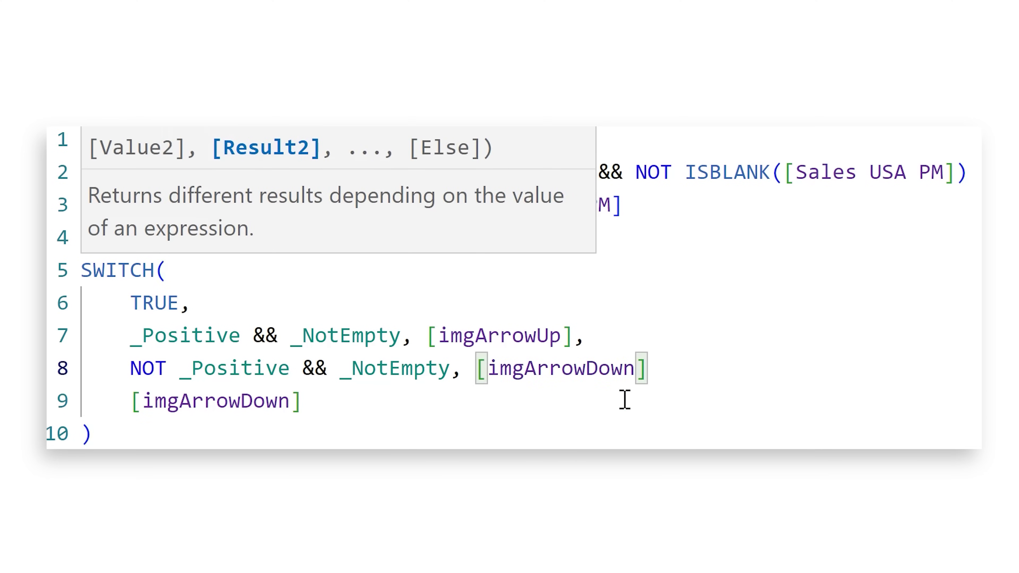
text(,)
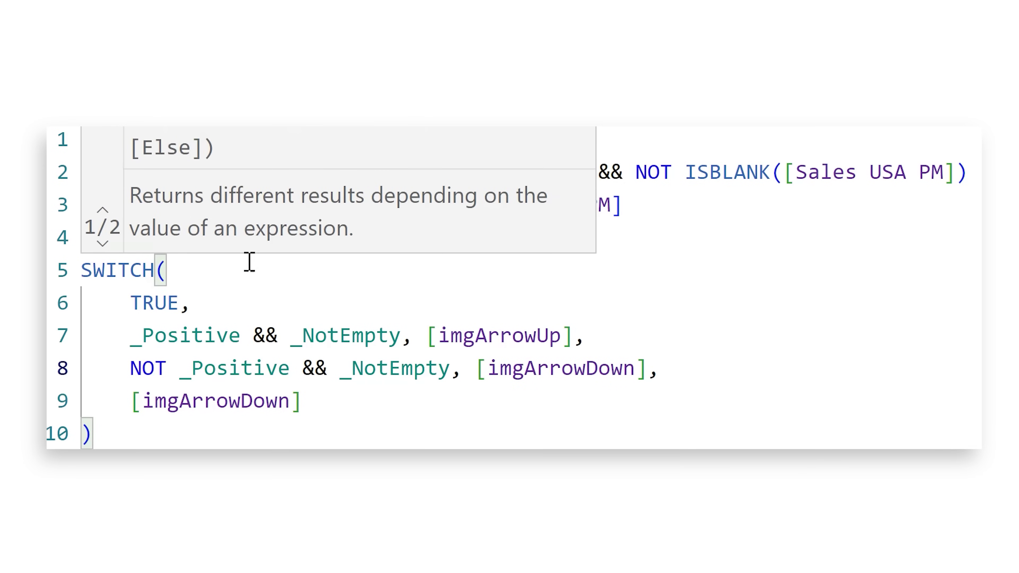
Step: Replace the leftover [imgArrowDown] line from the old IF with " " as the SWITCH fallback result
drag(302, 402, 129, 413)
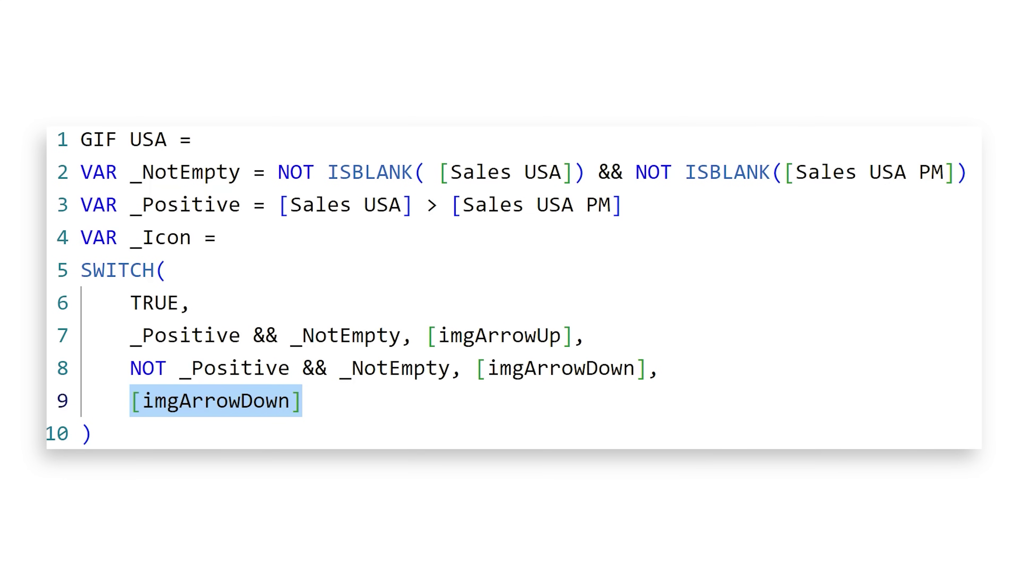
key(BackSpace)
text(" ")
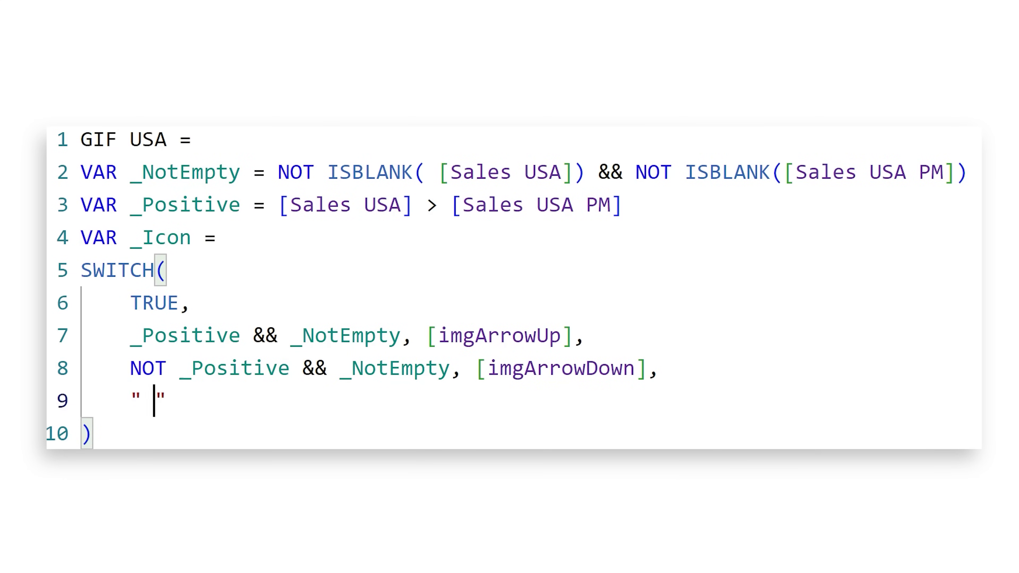
Step: Finish the GIF USA measure below the SWITCH function with RETURN and _Icon on separate lines
click(94, 434)
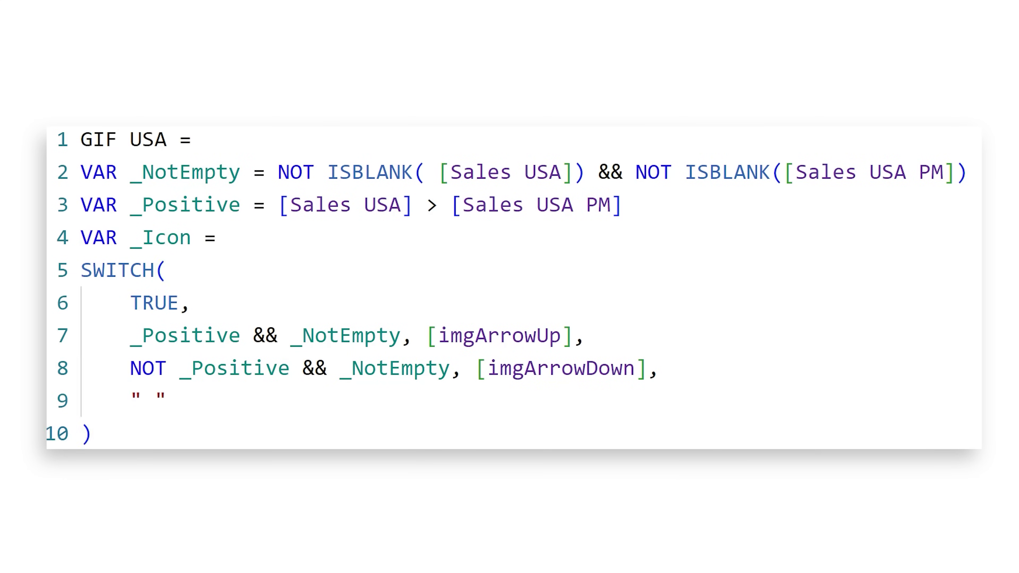
key(Return)
text(RETURN)
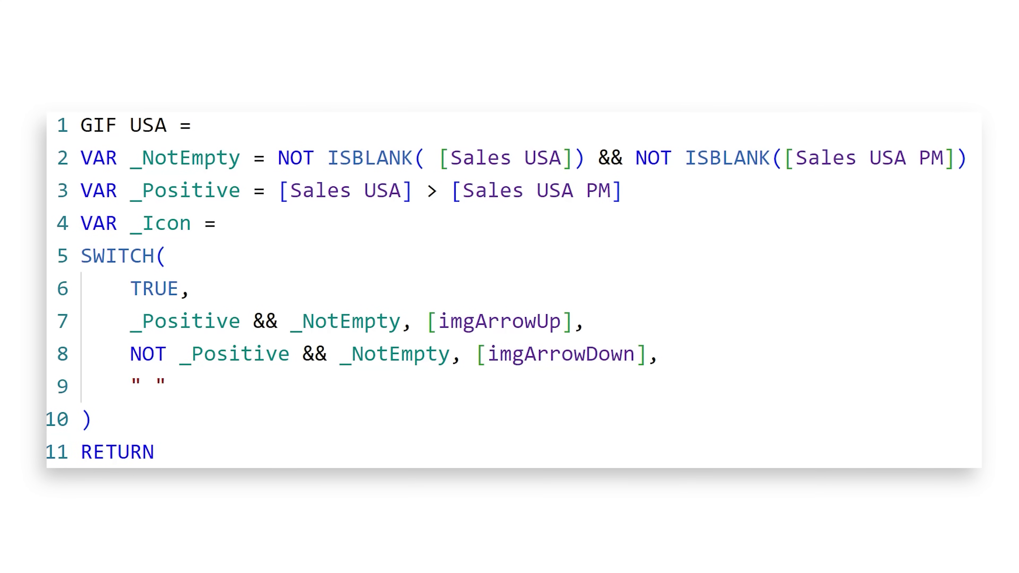
key(Return)
text(_Icon)
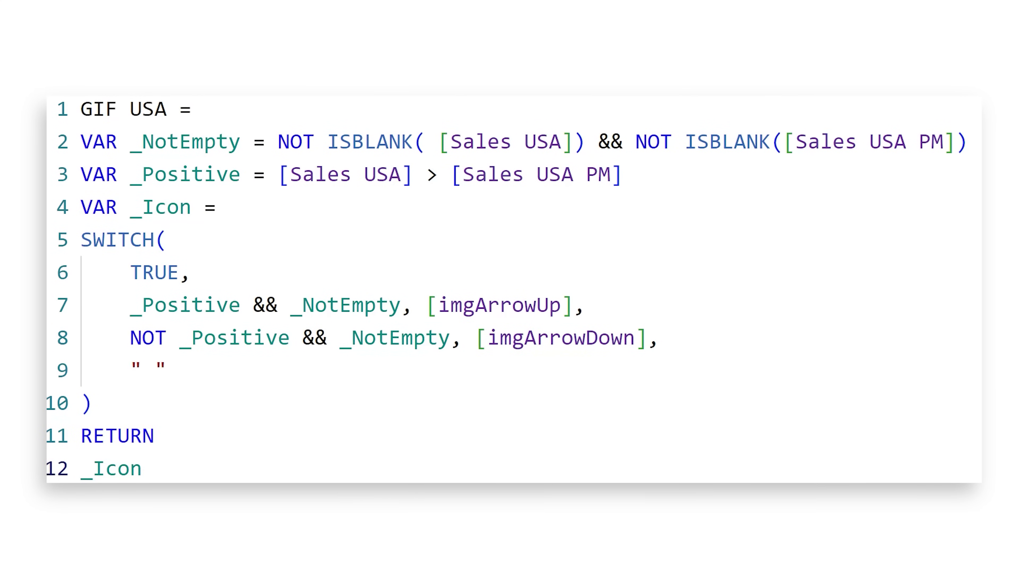
Step: Indent the SWITCH block, RETURN and _Icon lines by one level under the _Icon variable
drag(203, 428, 80, 240)
key(Tab)
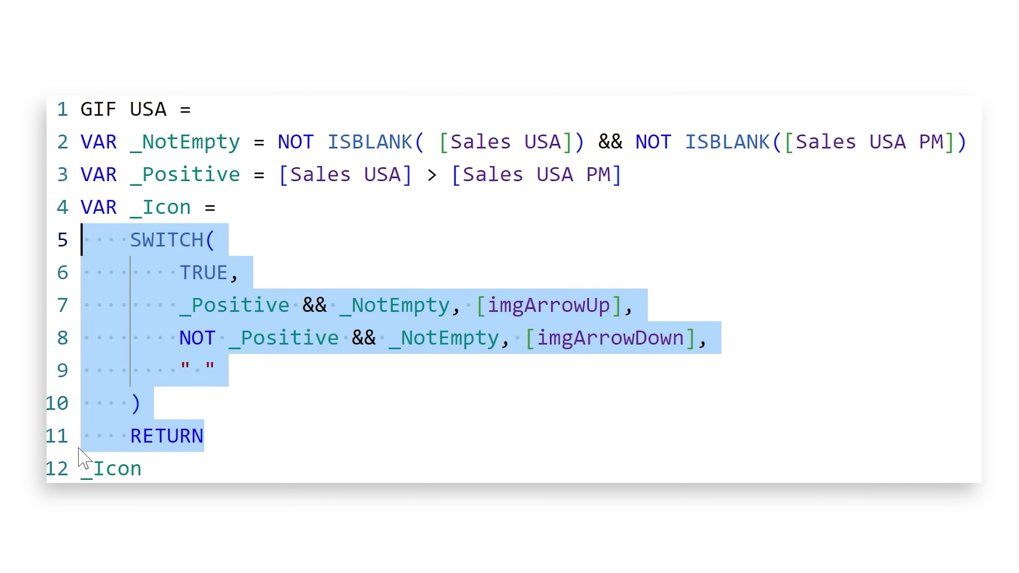
click(80, 469)
key(Tab)
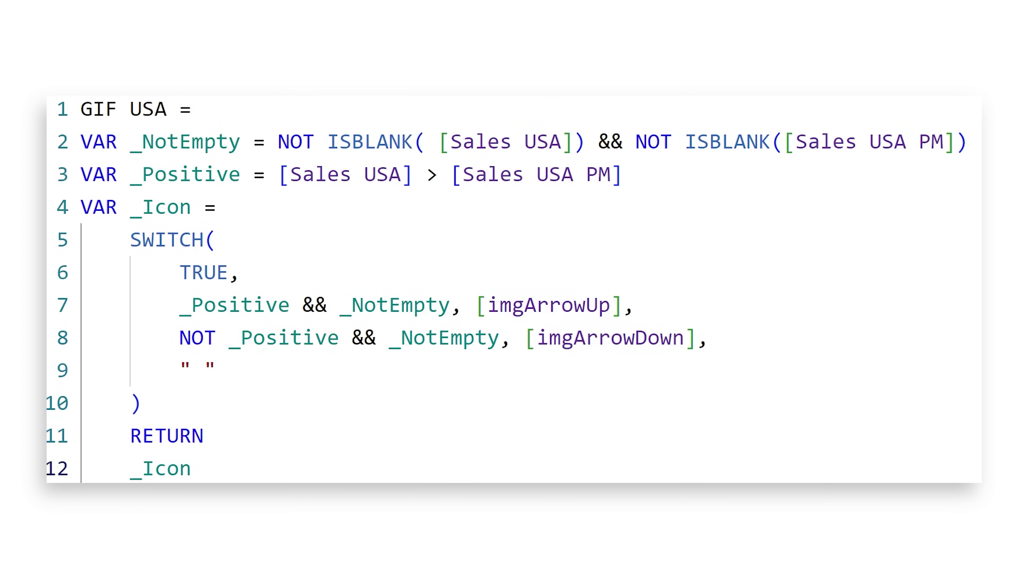
Step: Copy the _NotEmpty expression from GIF USA and insert it in the Label USA measure as an IF condition above the label text
drag(977, 148, 277, 141)
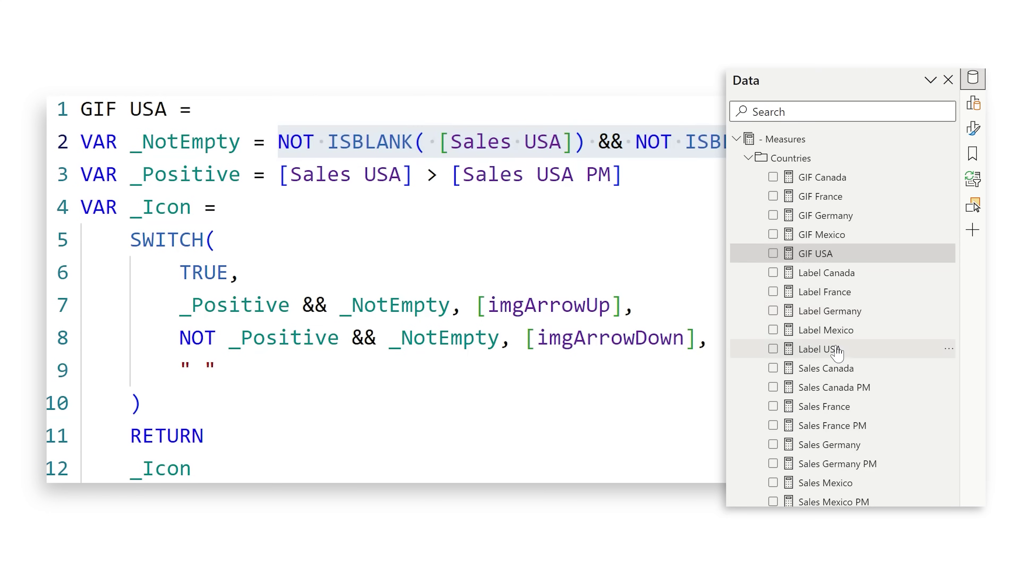
click(837, 353)
click(245, 157)
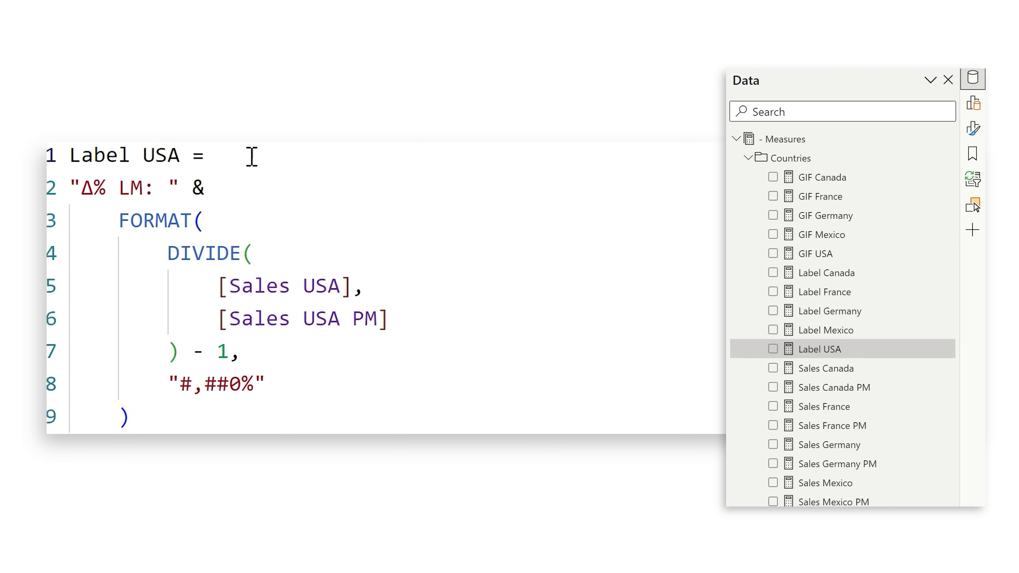
key(Return)
text(IF( NOT ISBLANK( [Sales USA]) && NOT ISBLANK([Sales USA PM]))
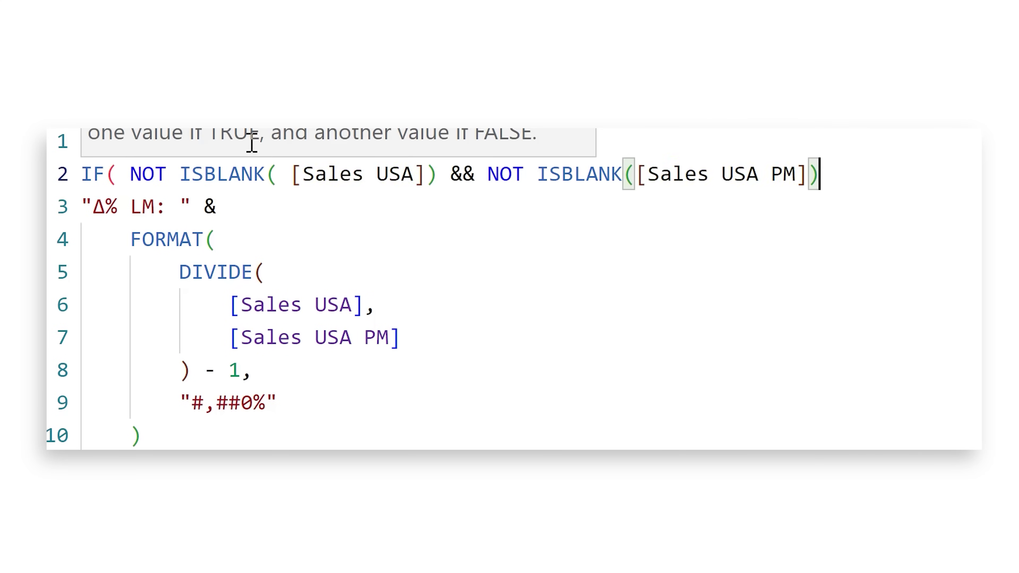
Step: Separate the IF condition from the label text with a comma and go to the end of the Label USA expression
click(780, 273)
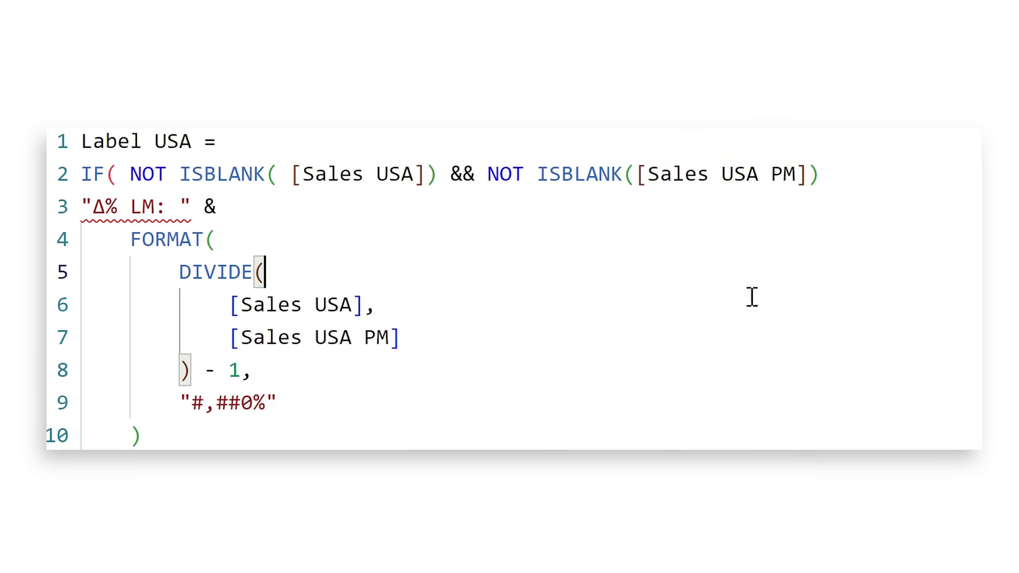
click(858, 184)
text(,)
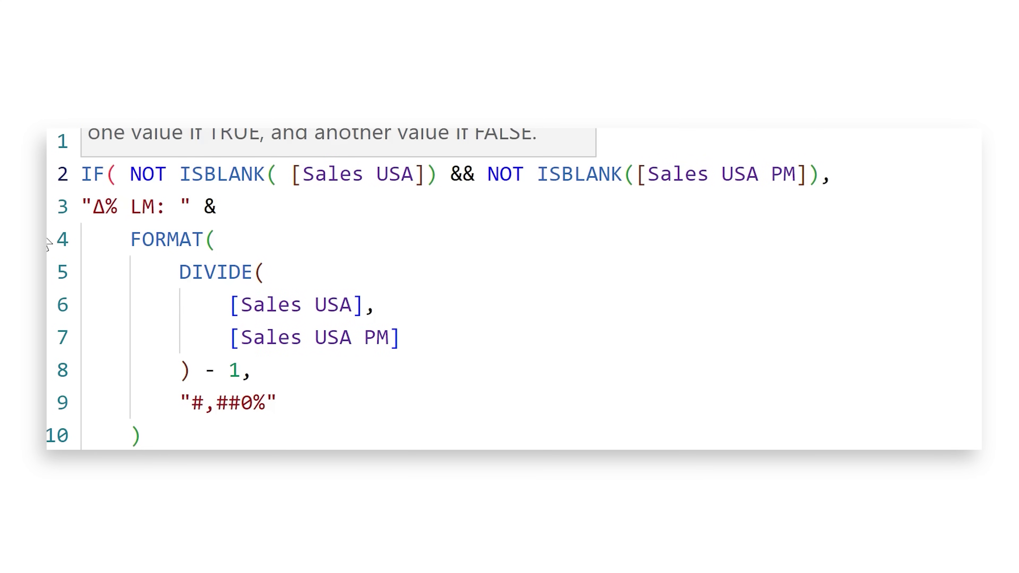
click(180, 438)
key(Down)
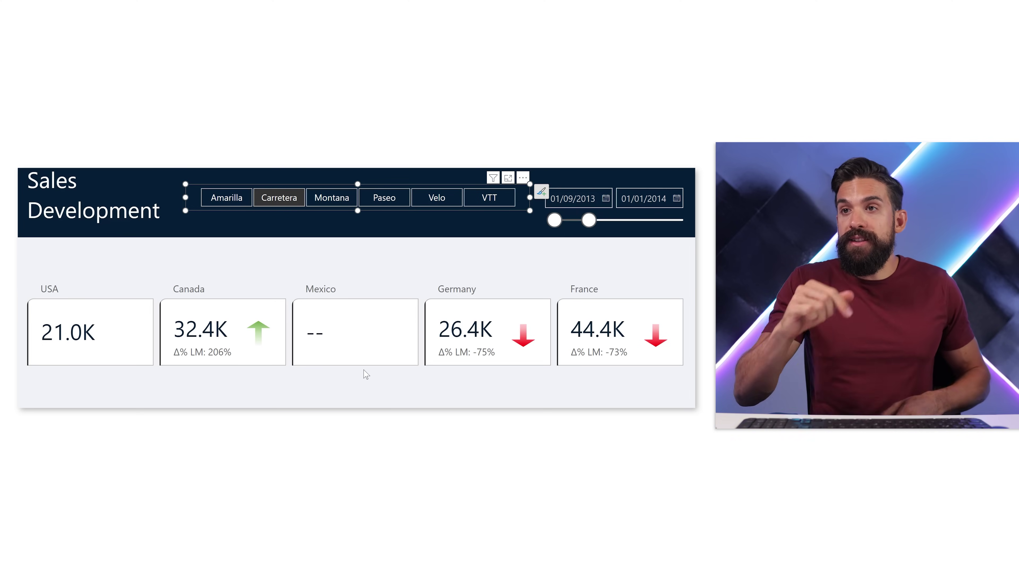
Step: Test the sales cards by filtering to Amarilla and to Paseo, and extend the date range's end to 28/04/2014
click(226, 201)
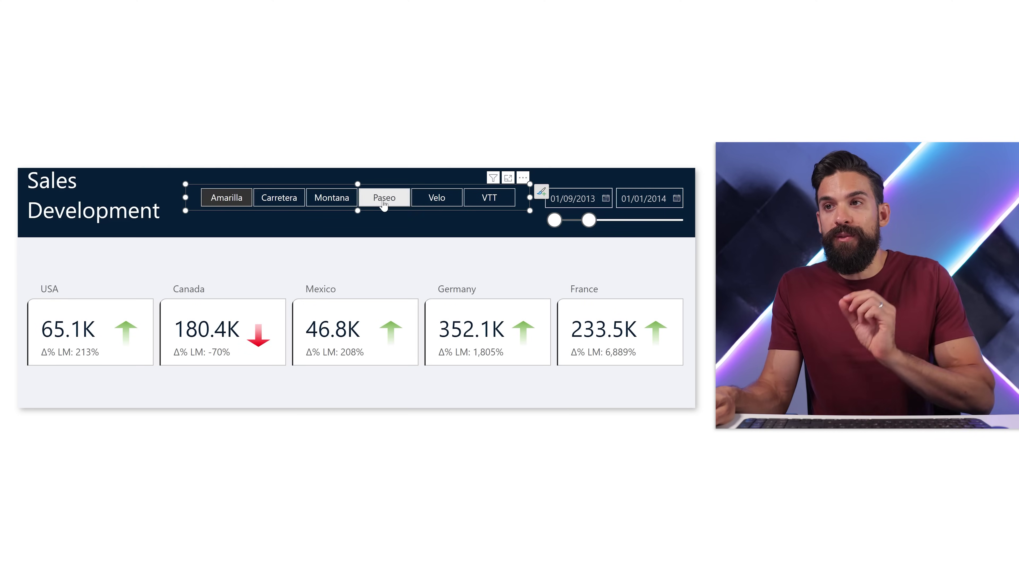
click(384, 203)
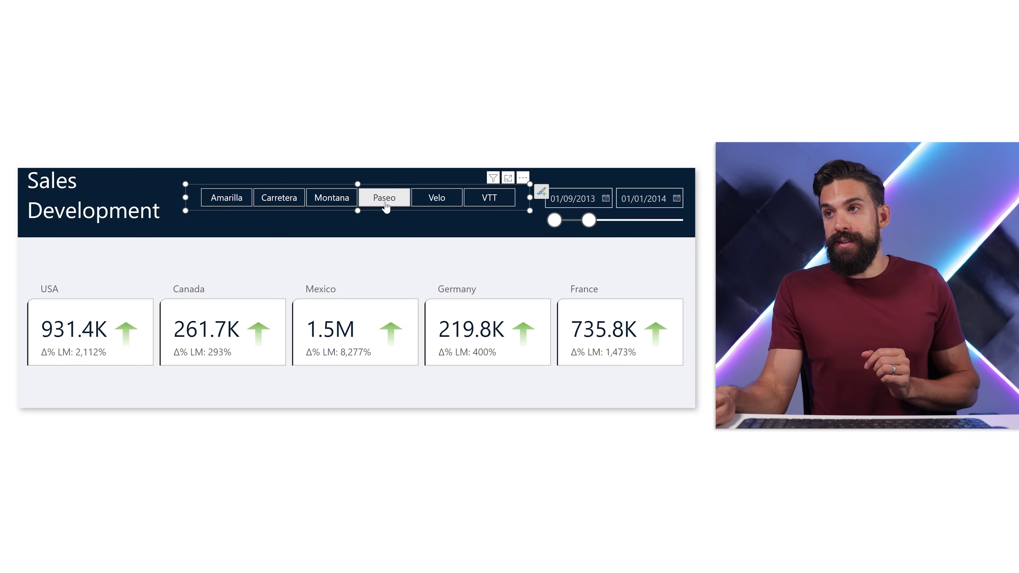
drag(589, 222, 622, 223)
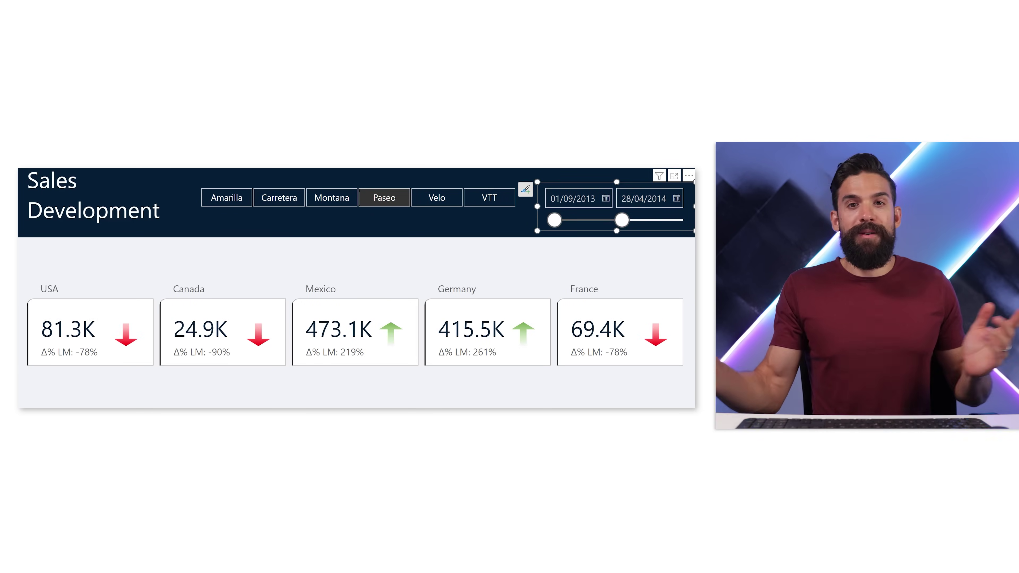